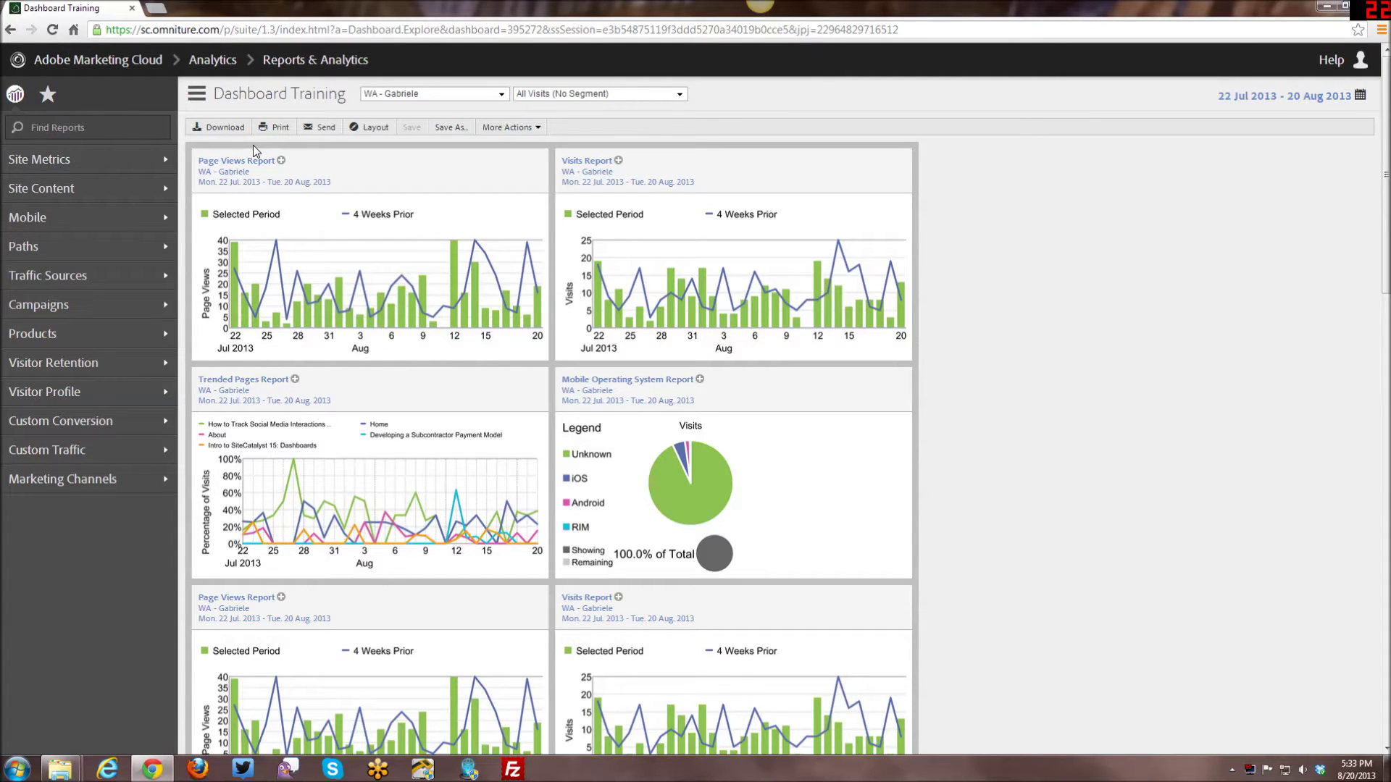
Open the Publishing List Manager under Admin Tools > User Management and start a new publishing list.
left_click(46, 96)
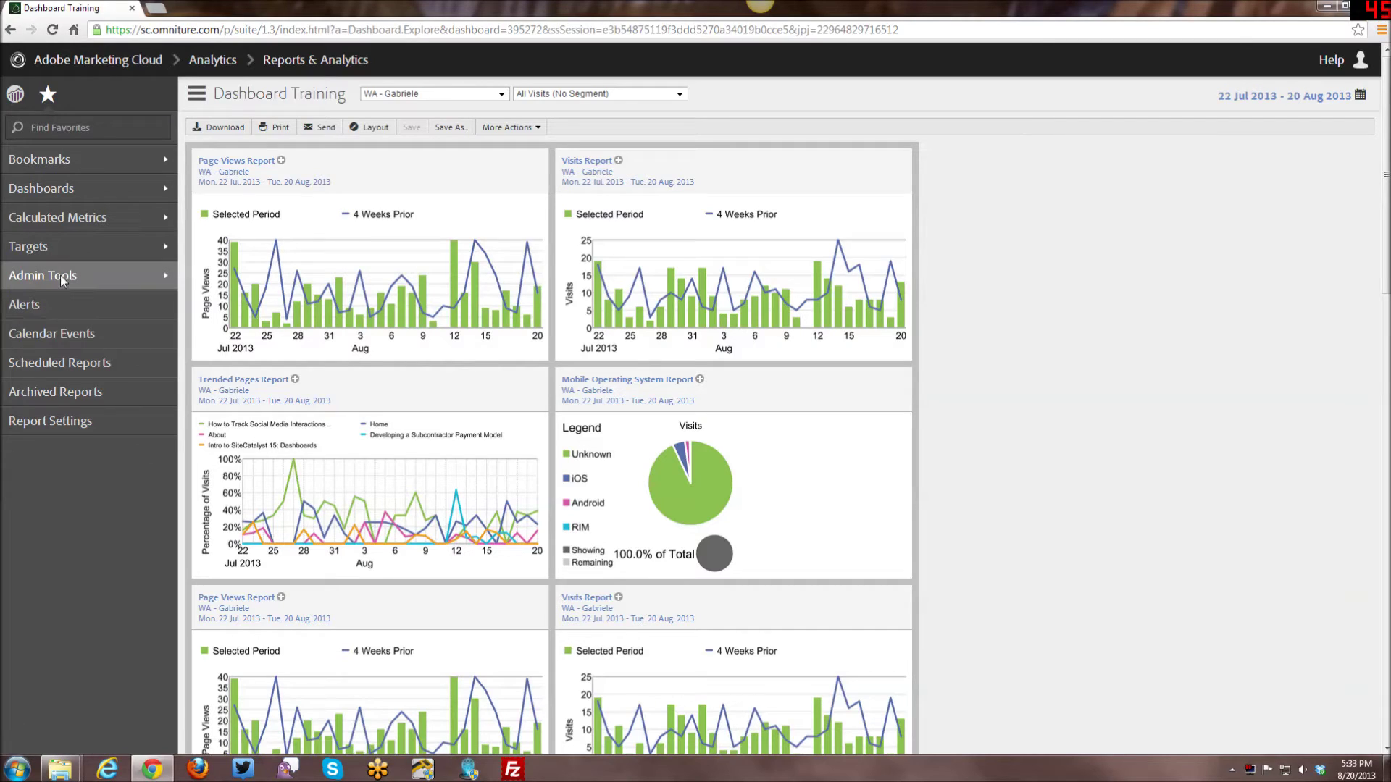
mouse_move(59, 275)
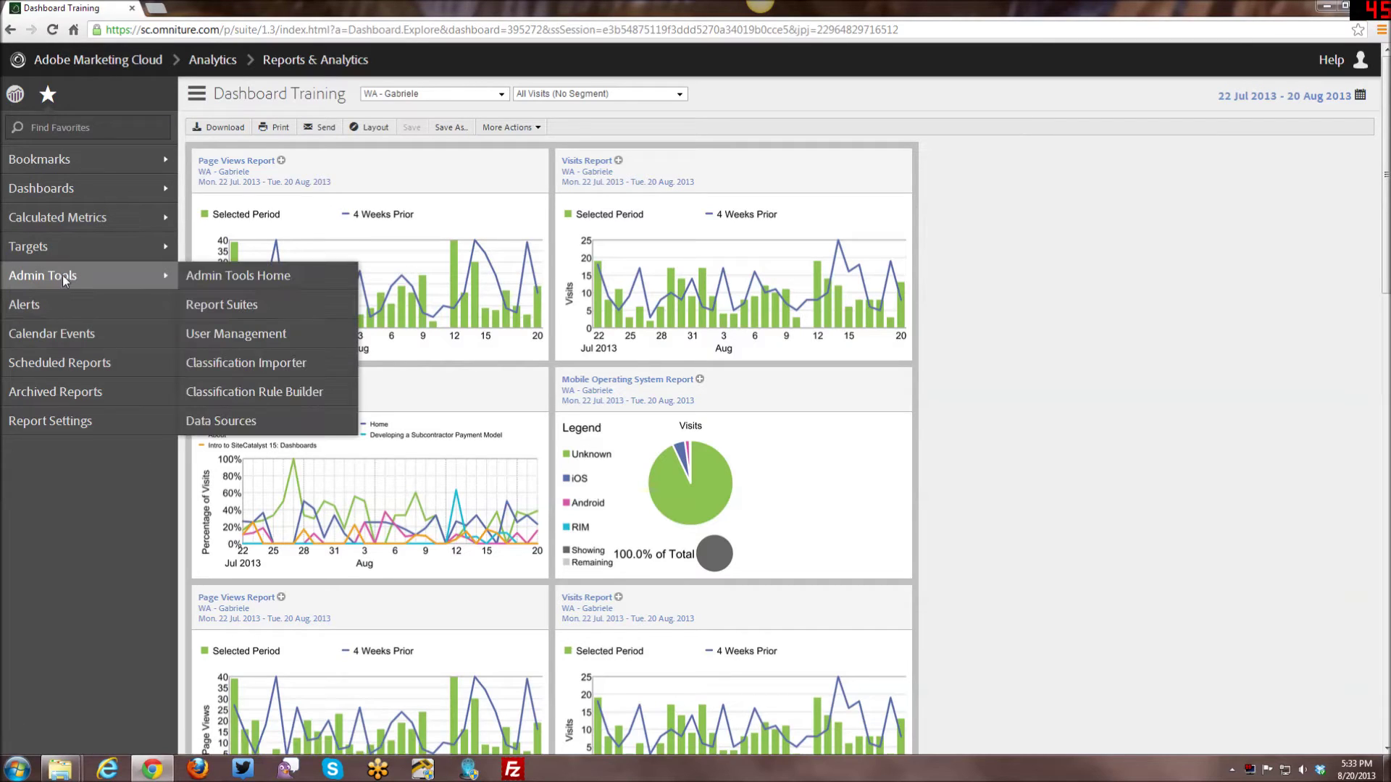
left_click(249, 335)
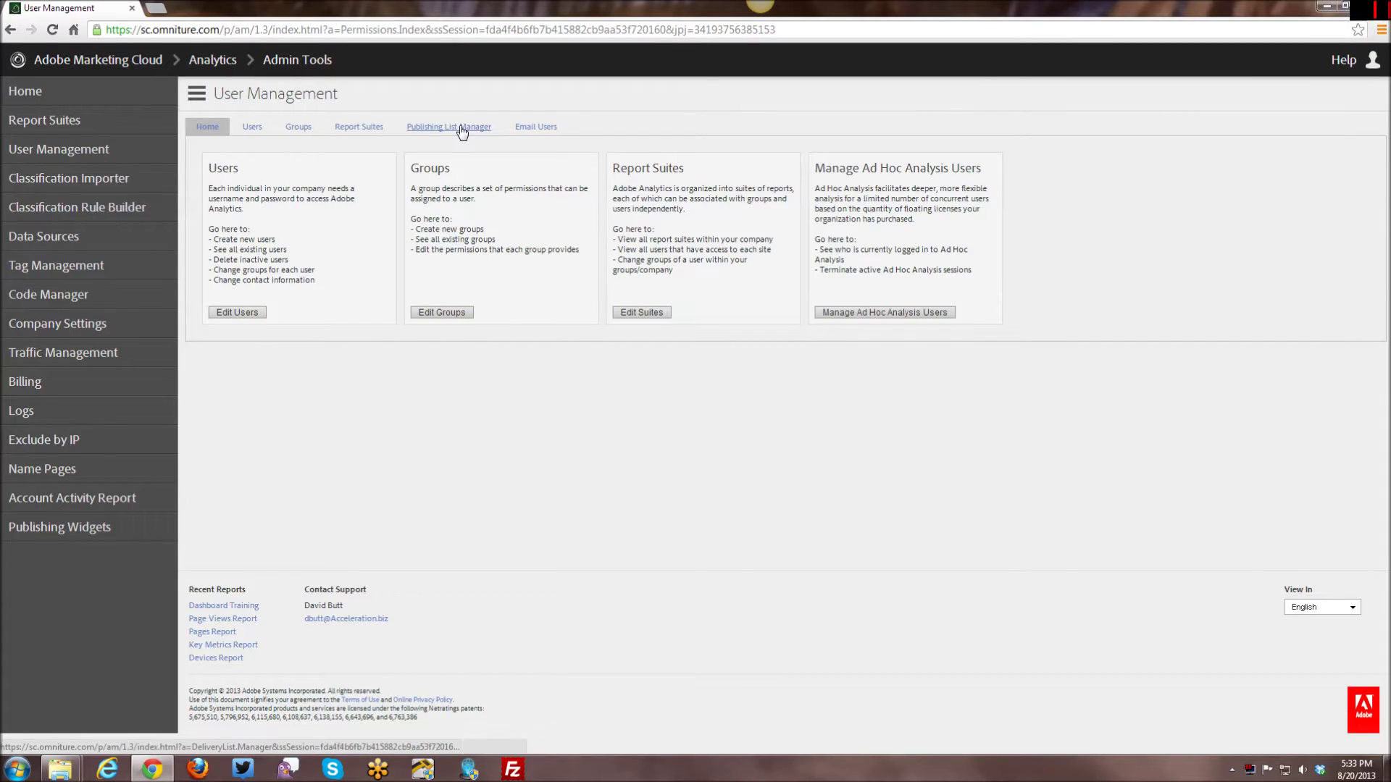
left_click(462, 128)
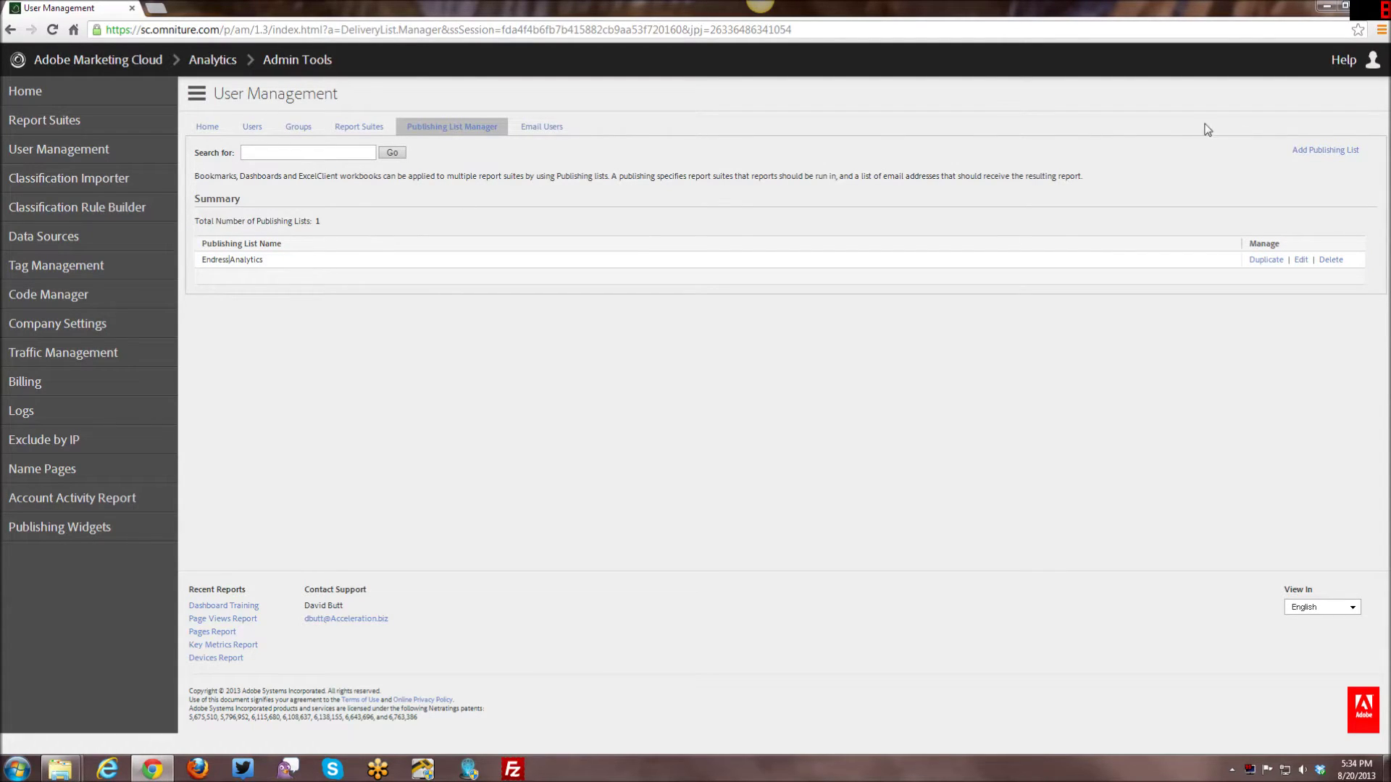
left_click(1314, 153)
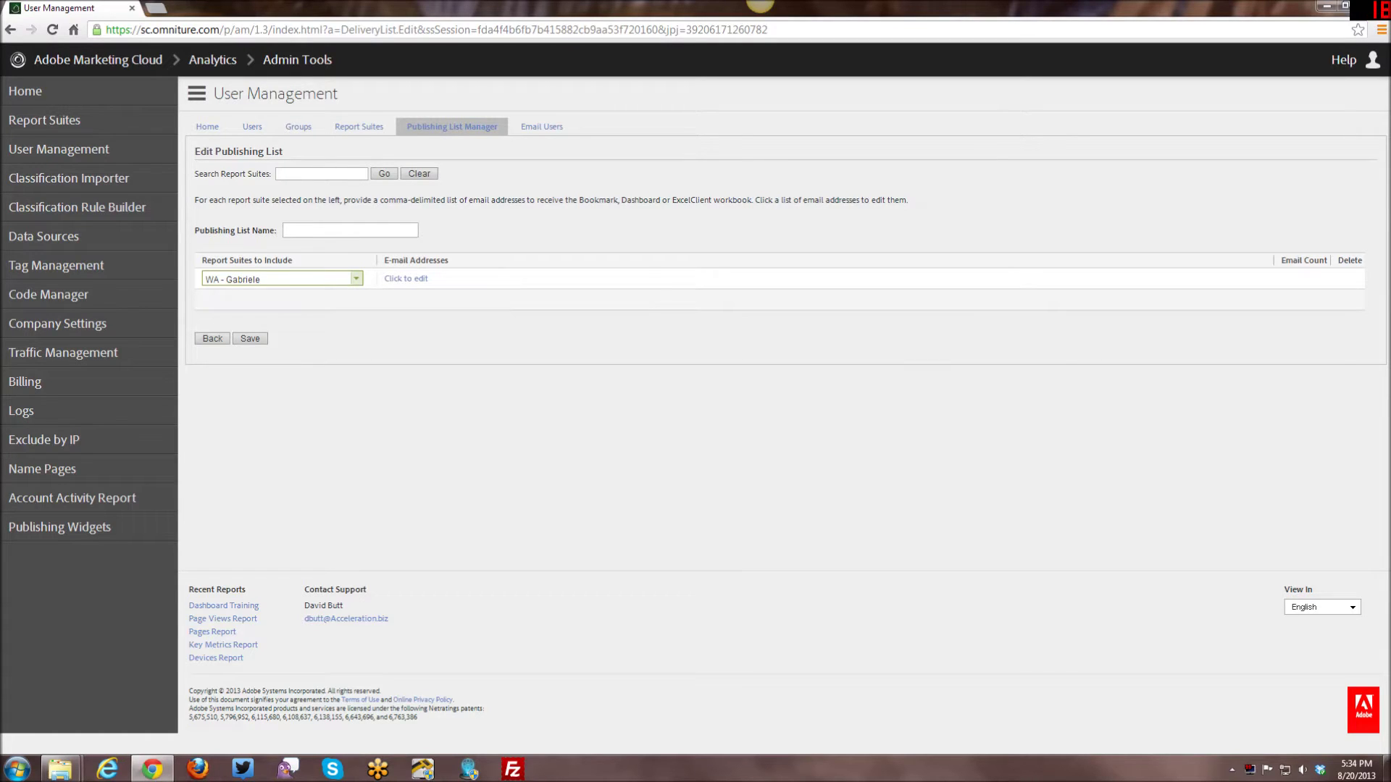
Name the new publishing list 'Demo Training List'.
left_click(350, 230)
type("Demo")
type(" Te")
type("aining ")
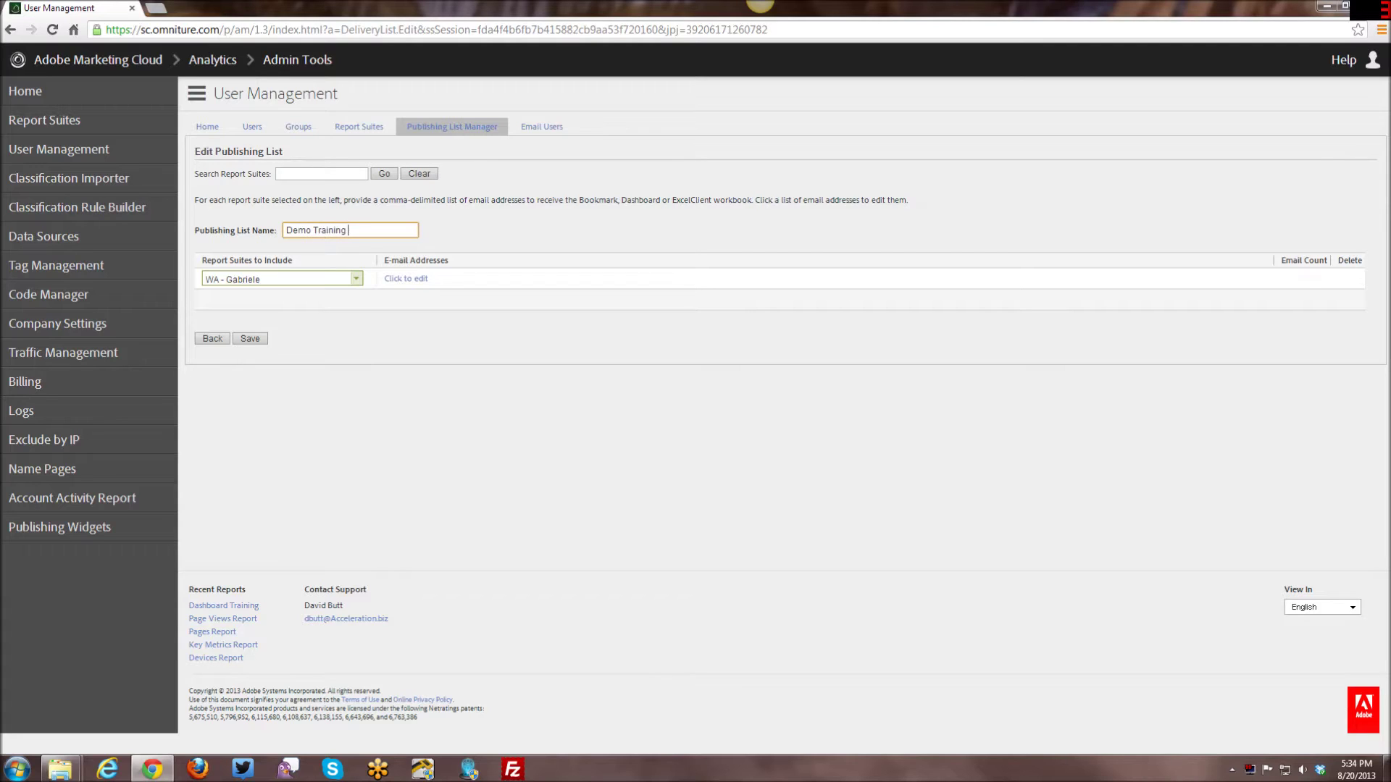
type("List")
left_click(369, 330)
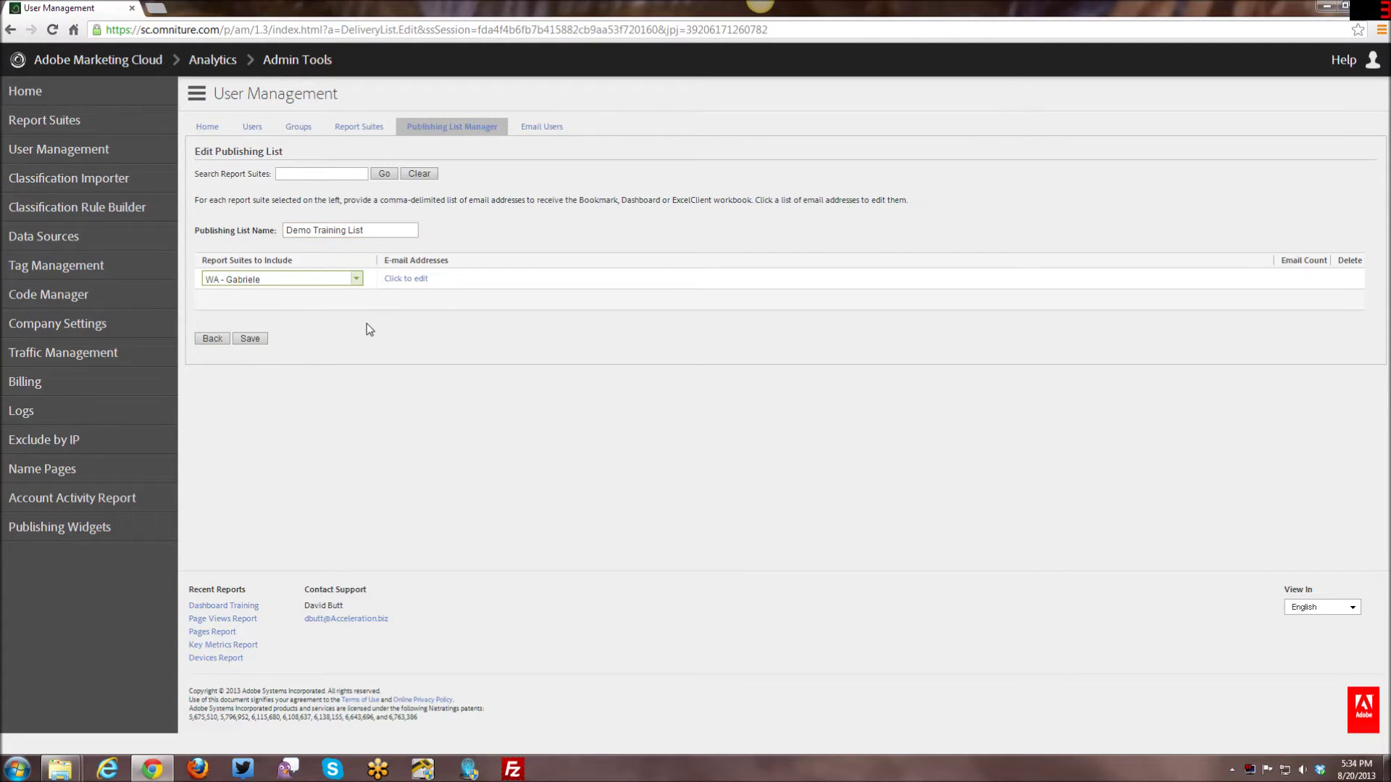
left_click(357, 281)
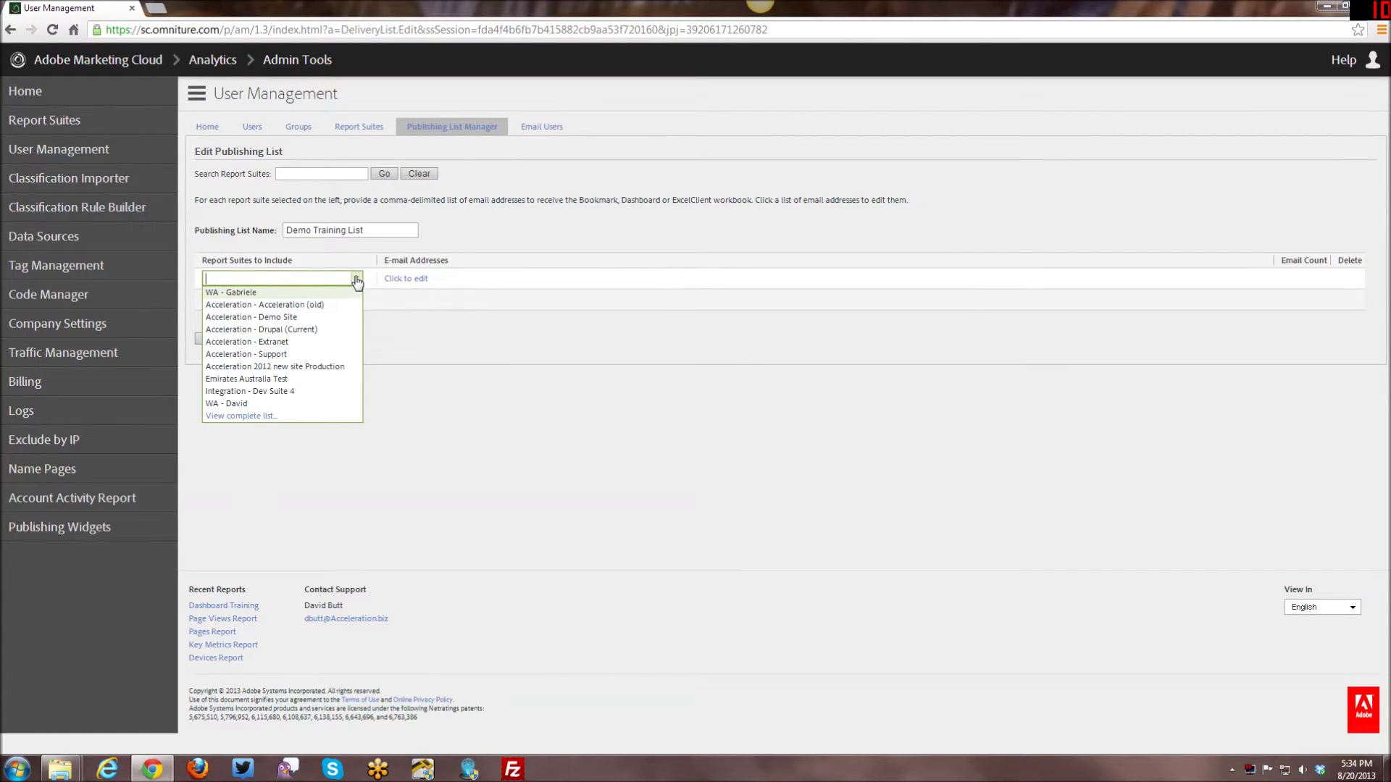
key("Return")
left_click(357, 281)
left_click(357, 292)
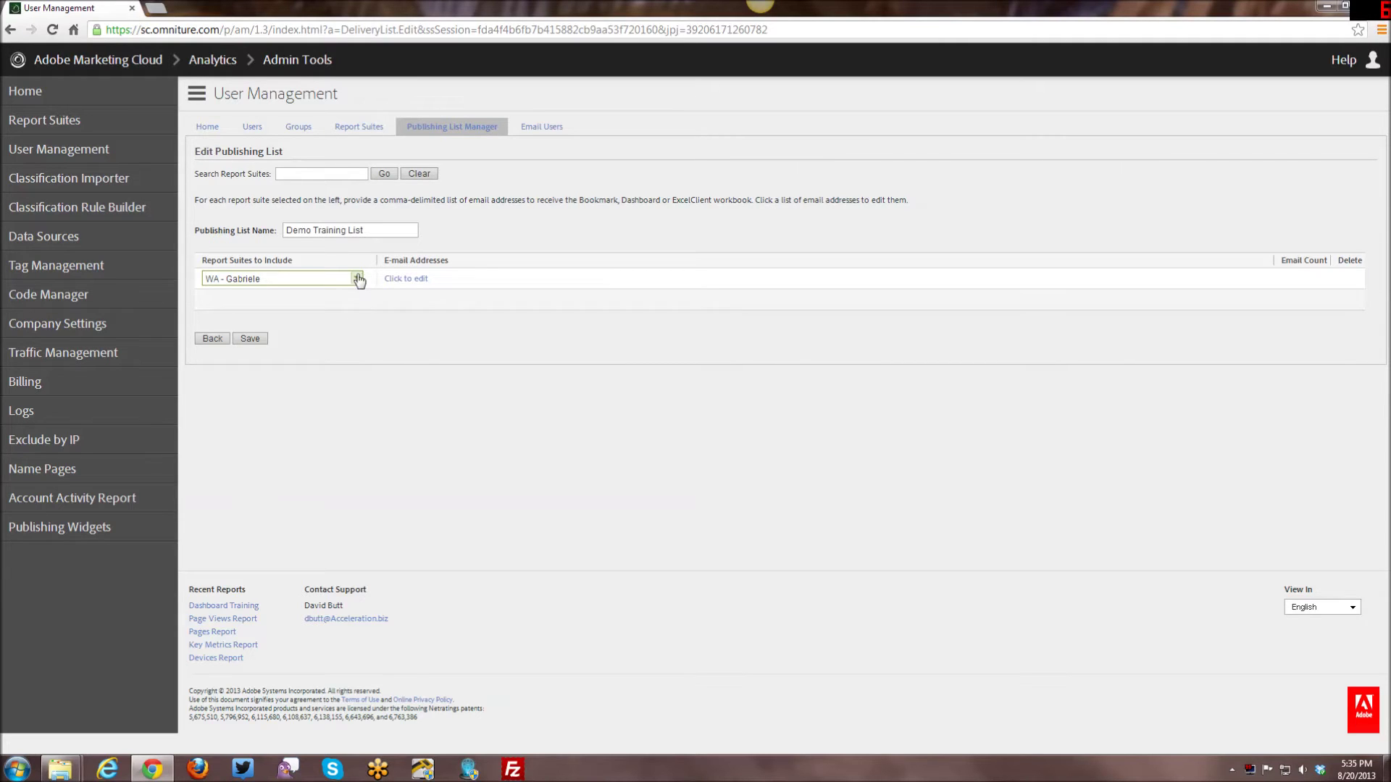
left_click(358, 279)
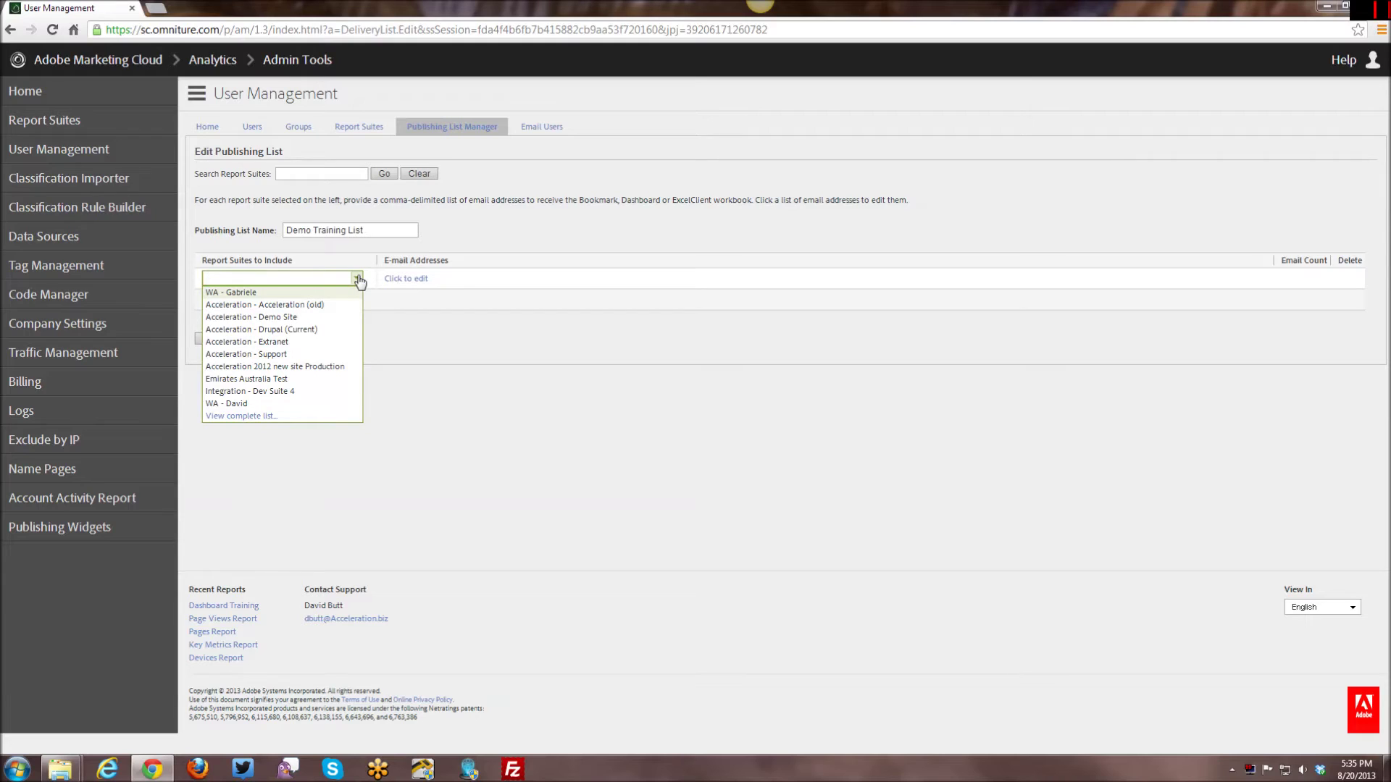
key("Return")
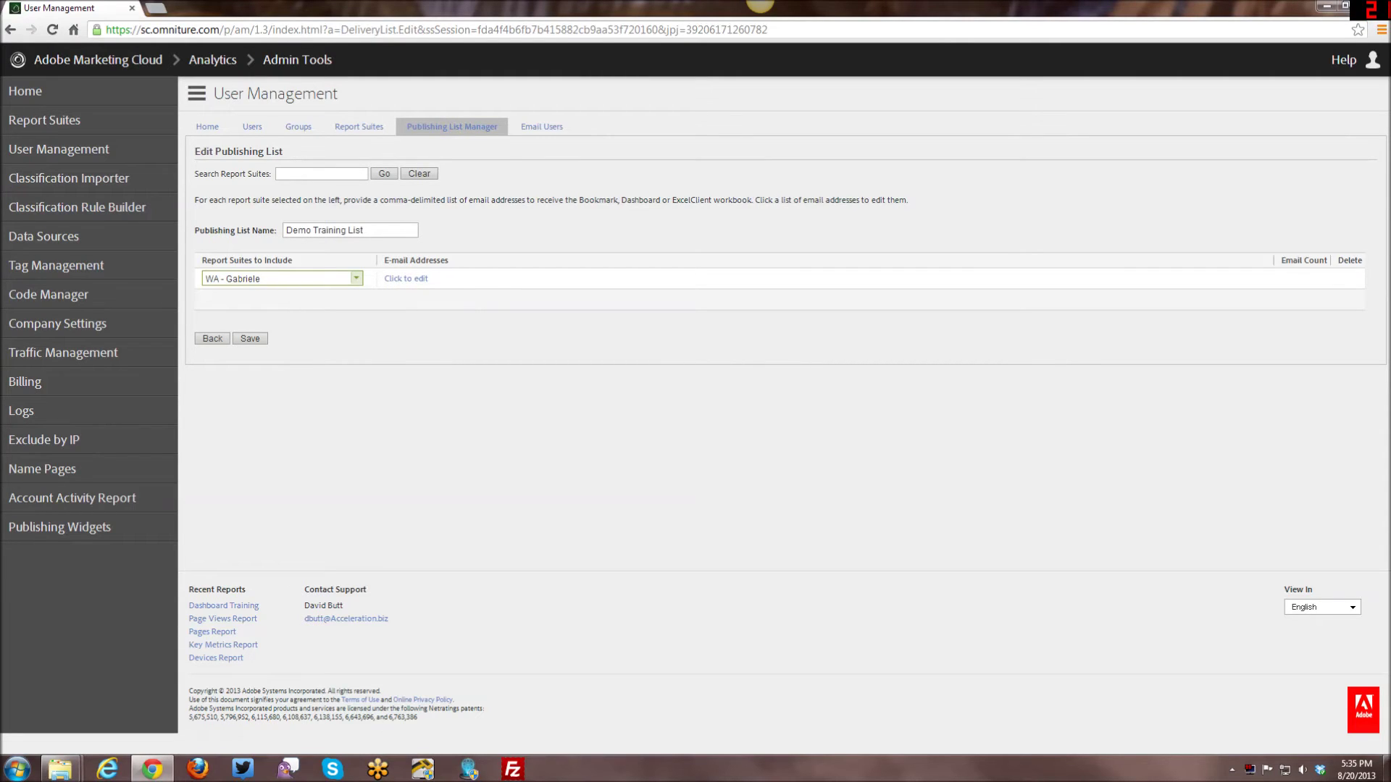
left_click(397, 280)
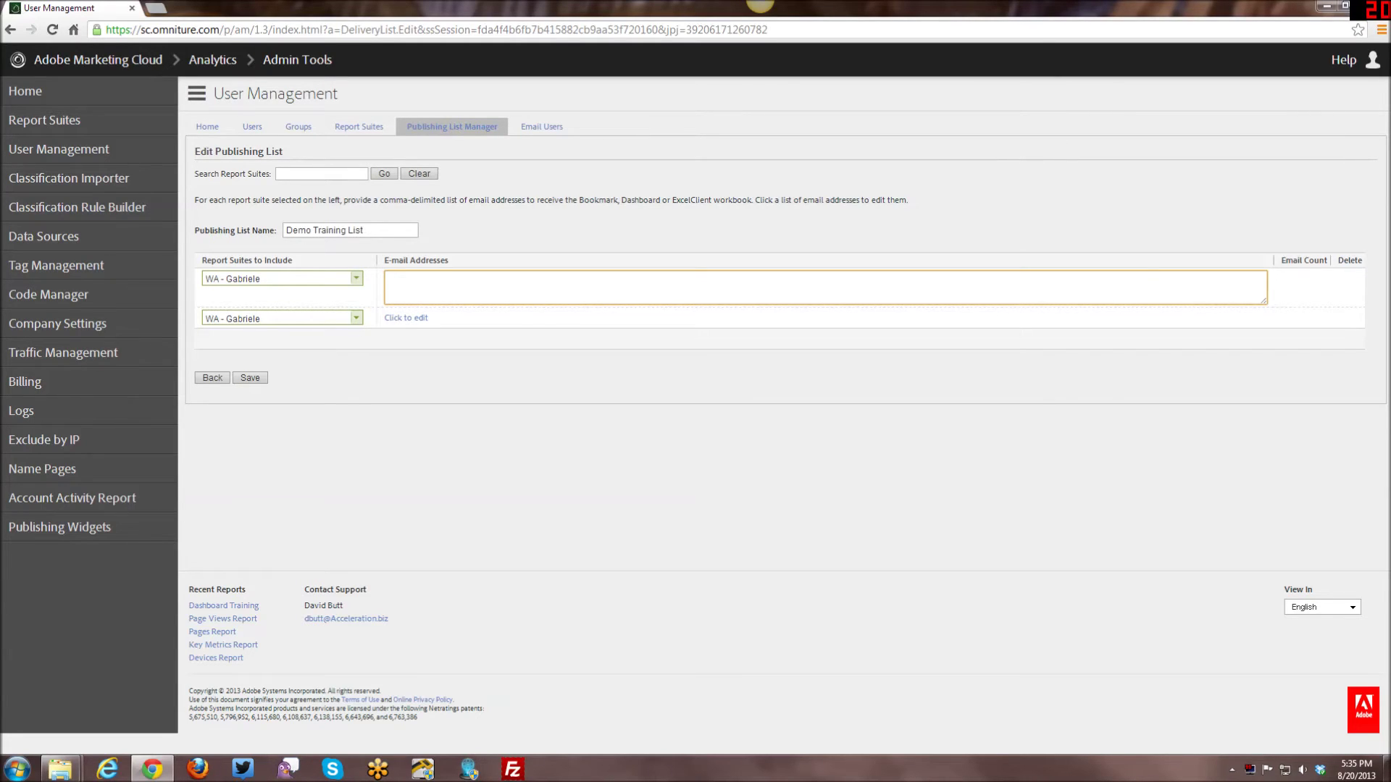
Add a second report suite row to the list and choose WA - David for it.
left_click(356, 319)
left_click(355, 305)
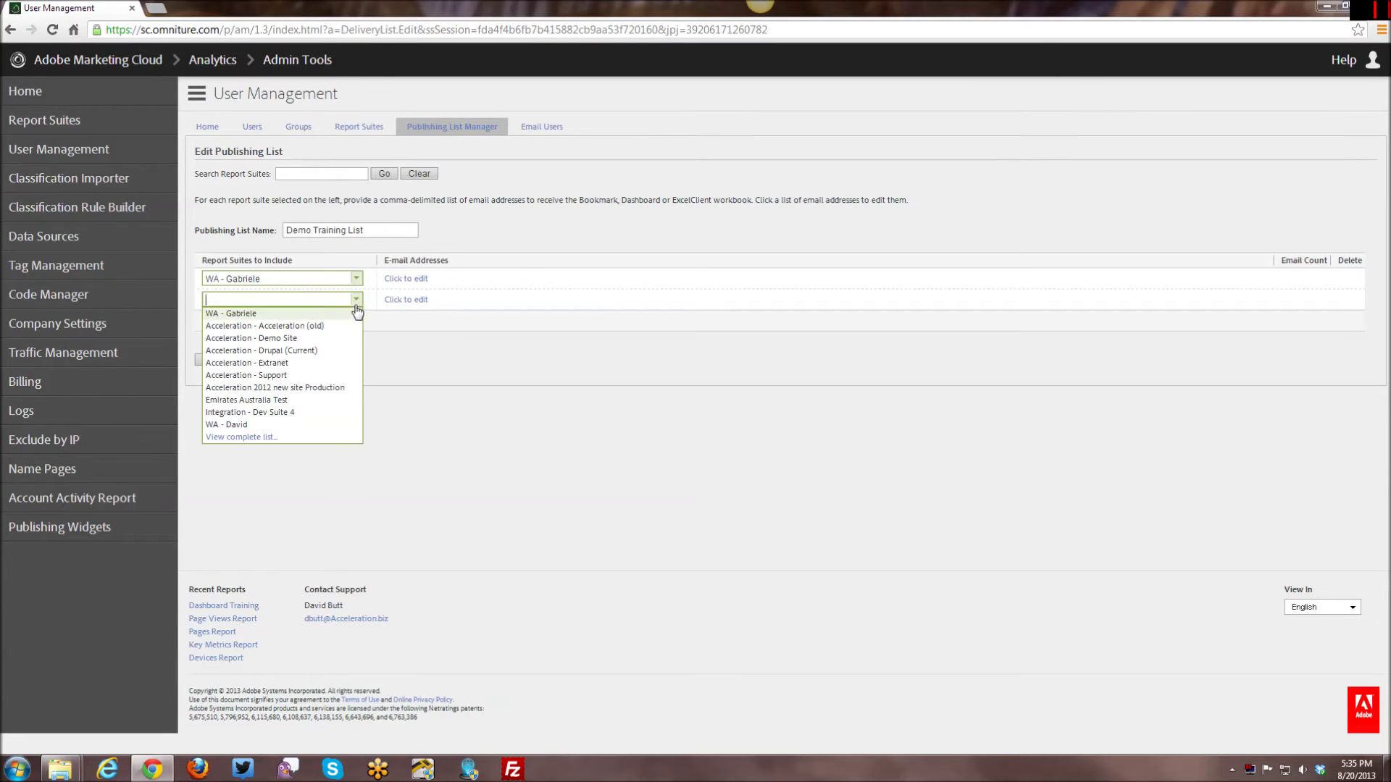
left_click(304, 423)
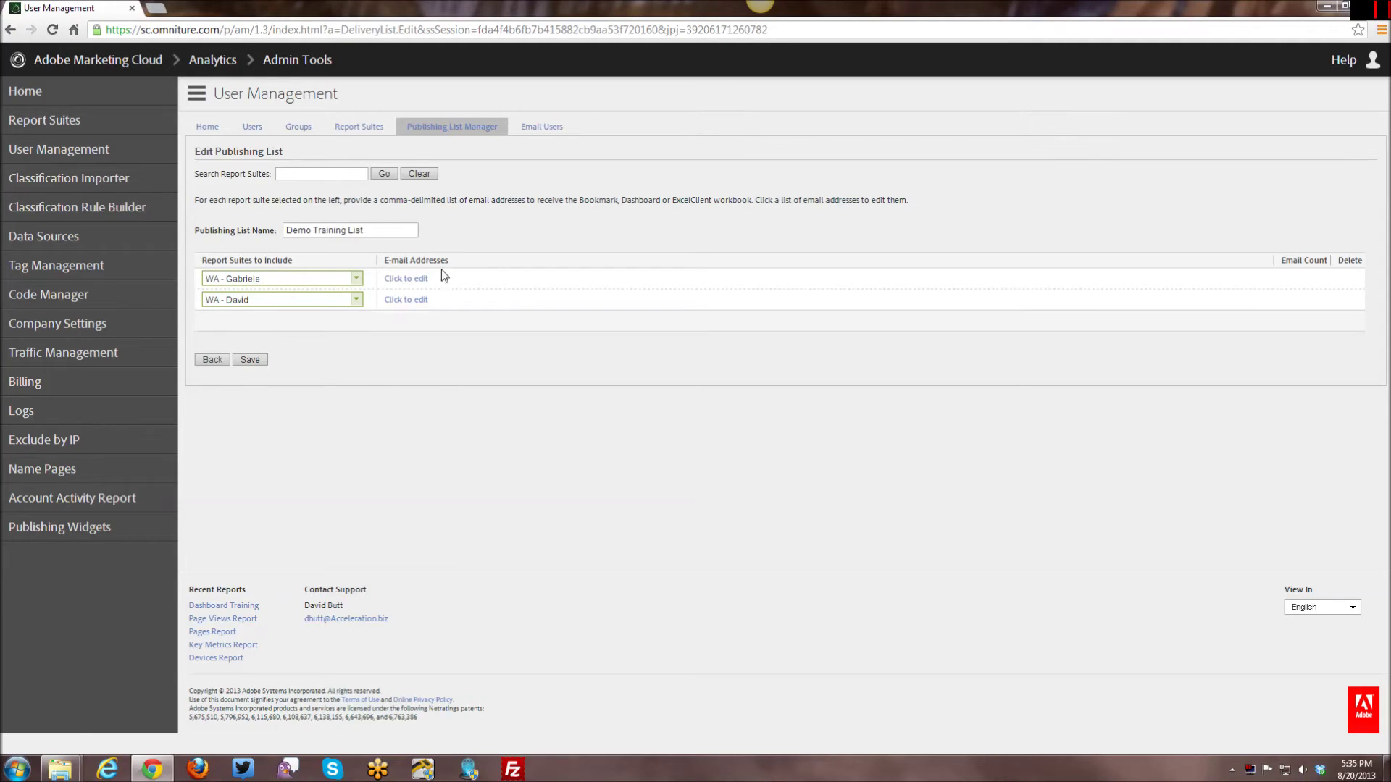
Enter one recipient e-mail address each for WA - Gabriele and WA - David.
left_click(404, 281)
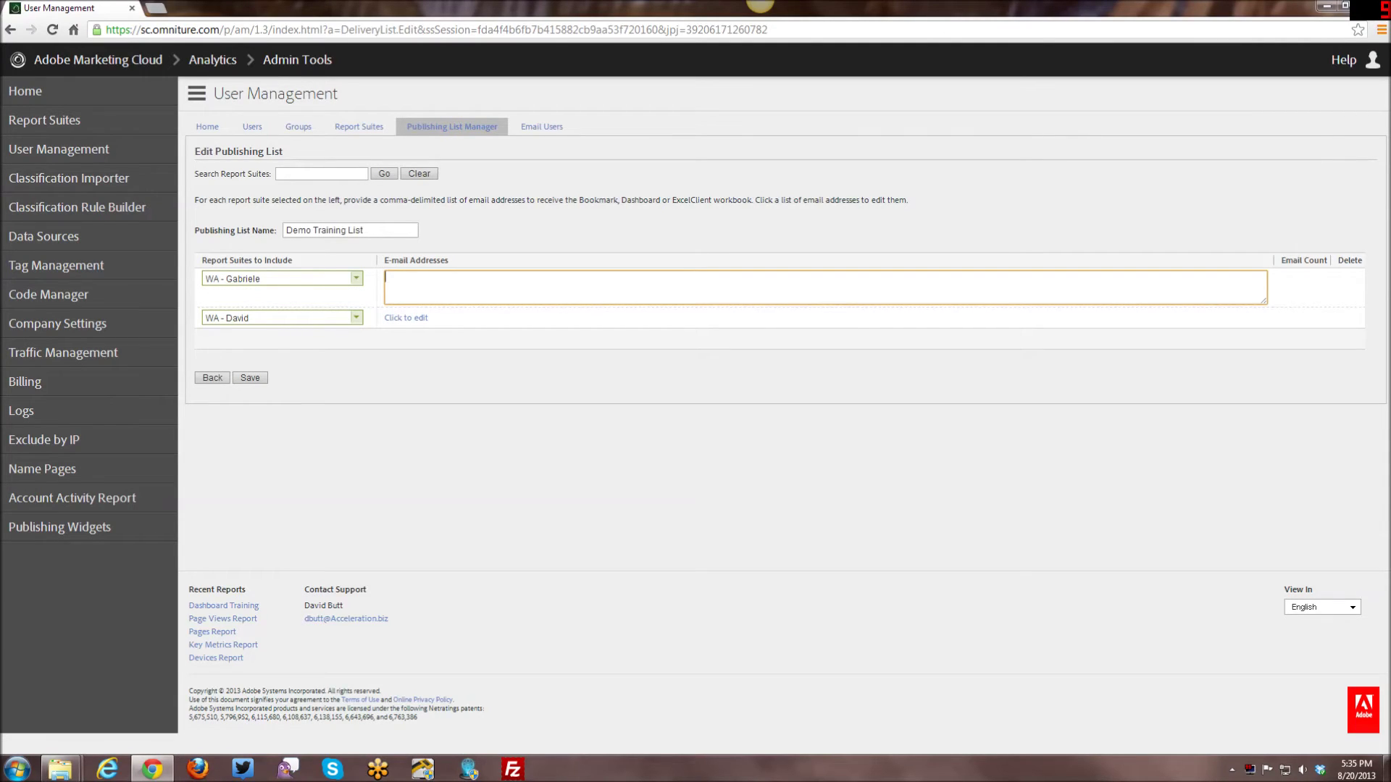
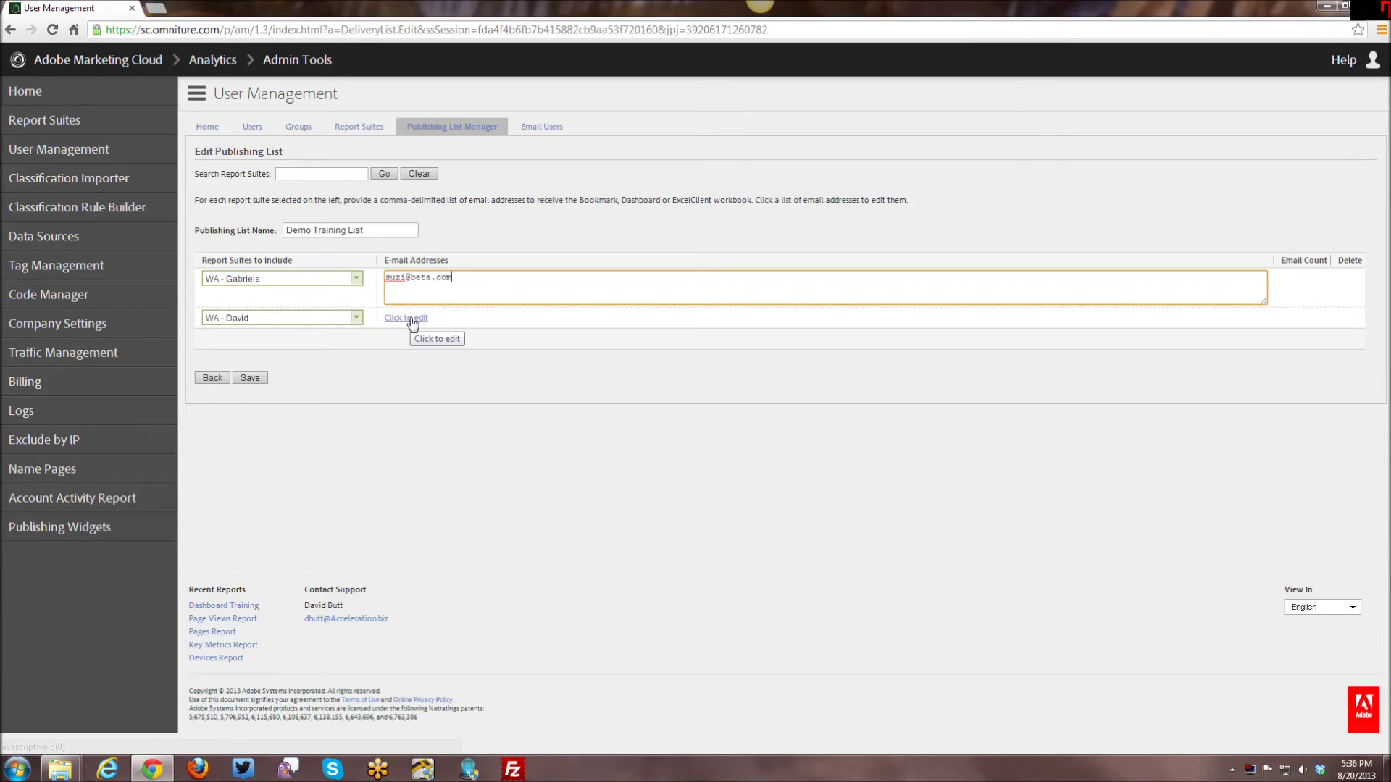
left_click(406, 317)
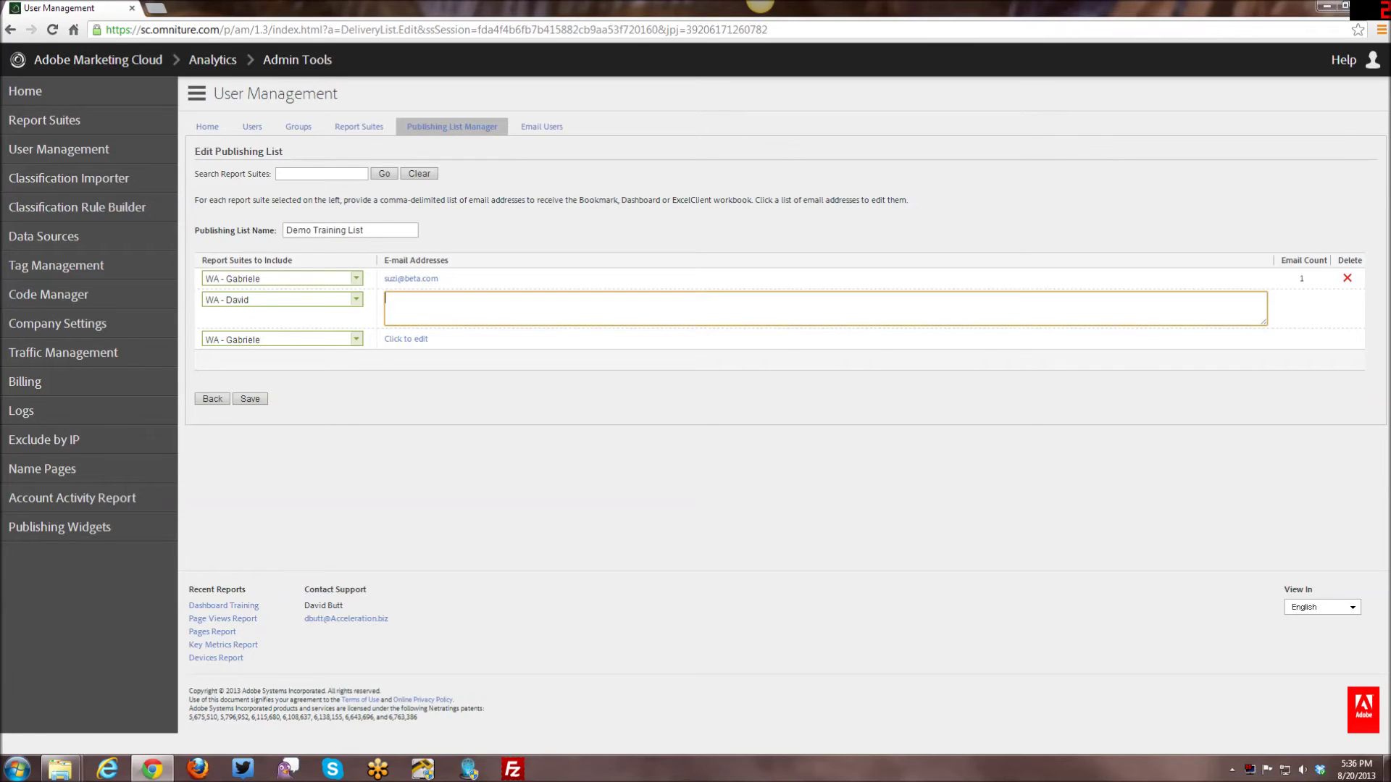
left_click(505, 393)
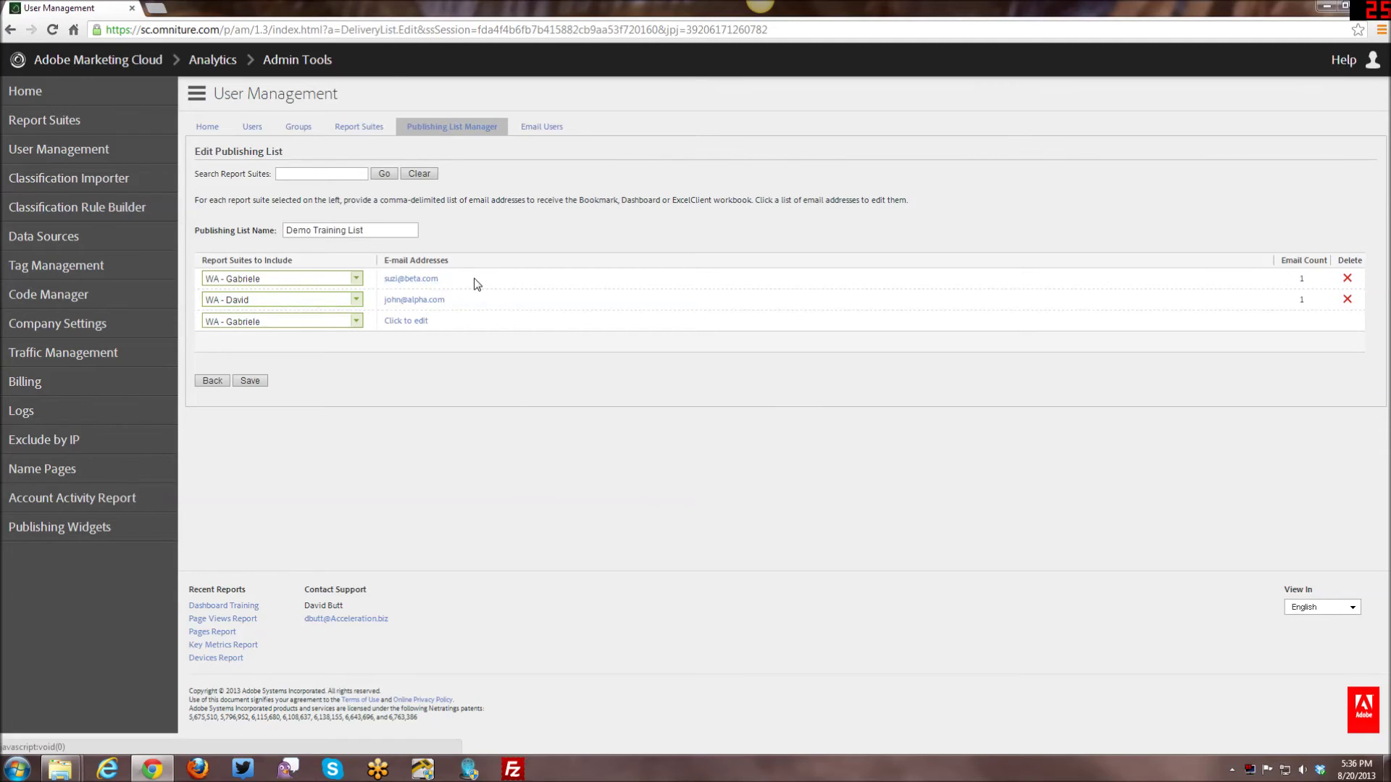
left_click(428, 279)
Remove the trailing comma from WA - Gabriele's address and copy WA - David's recipient address.
left_click(417, 311)
left_click(419, 279)
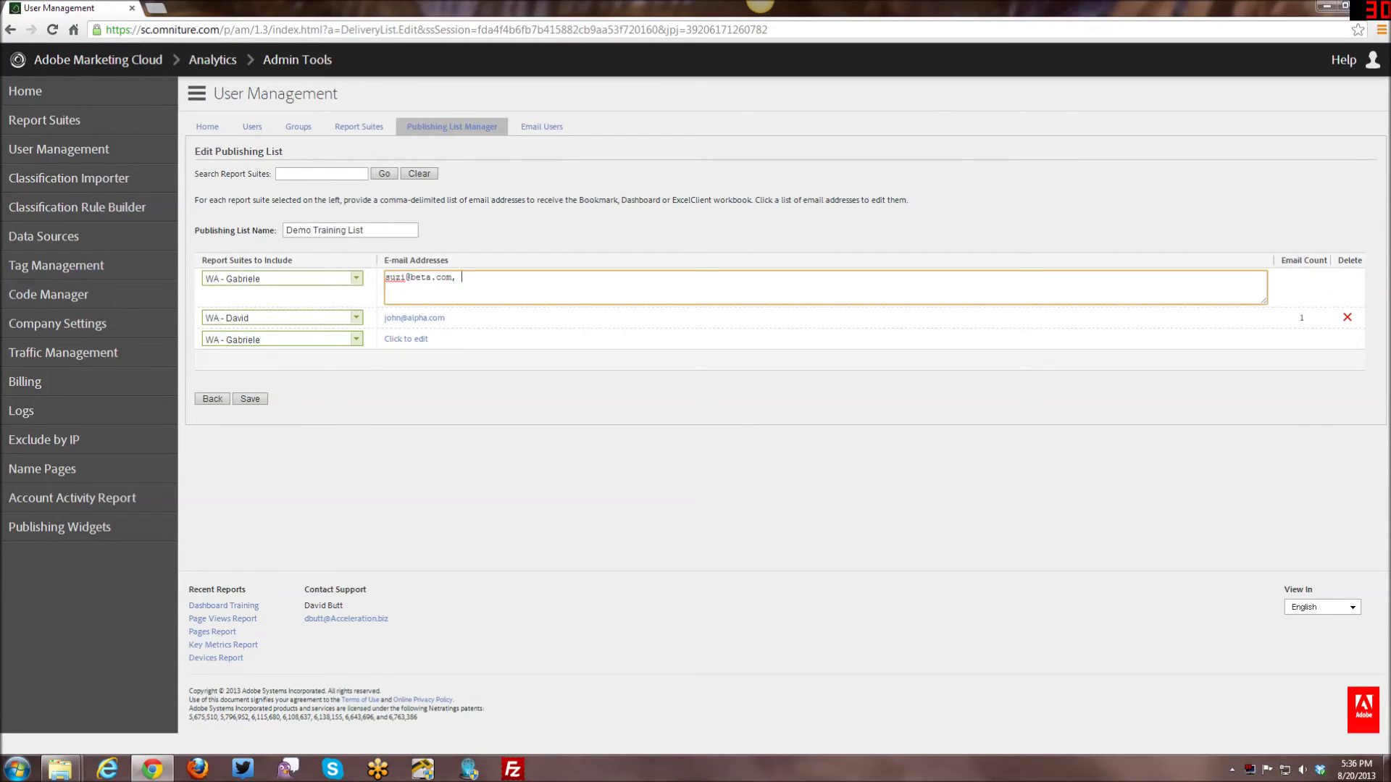
key("BackSpace")
key("BackSpace")
left_click(435, 318)
left_click(434, 300)
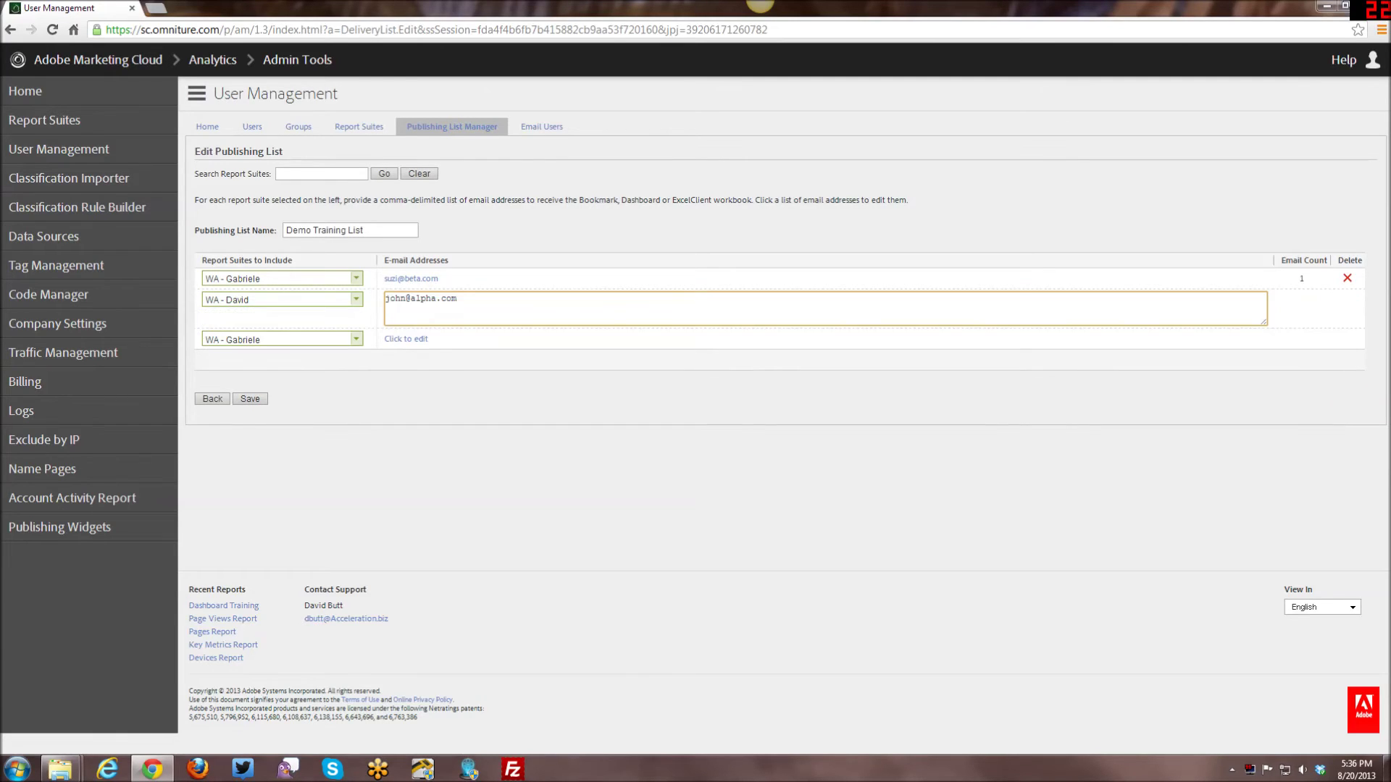
key("ctrl+a")
right_click(403, 306)
left_click(420, 369)
Paste that address into WA - Gabriele's recipients so it has two, then save the list.
left_click(452, 281)
left_click(438, 280)
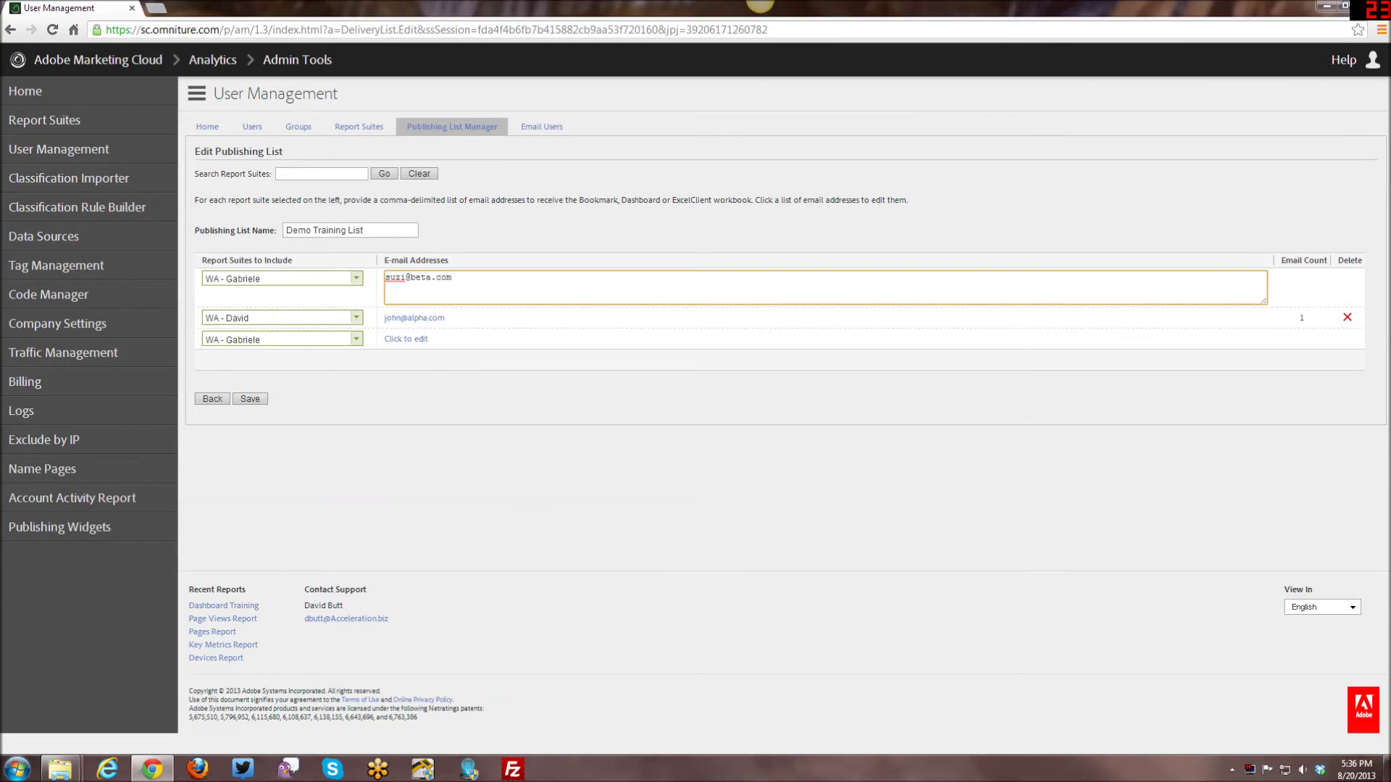
key("ctrl+v")
left_click(470, 502)
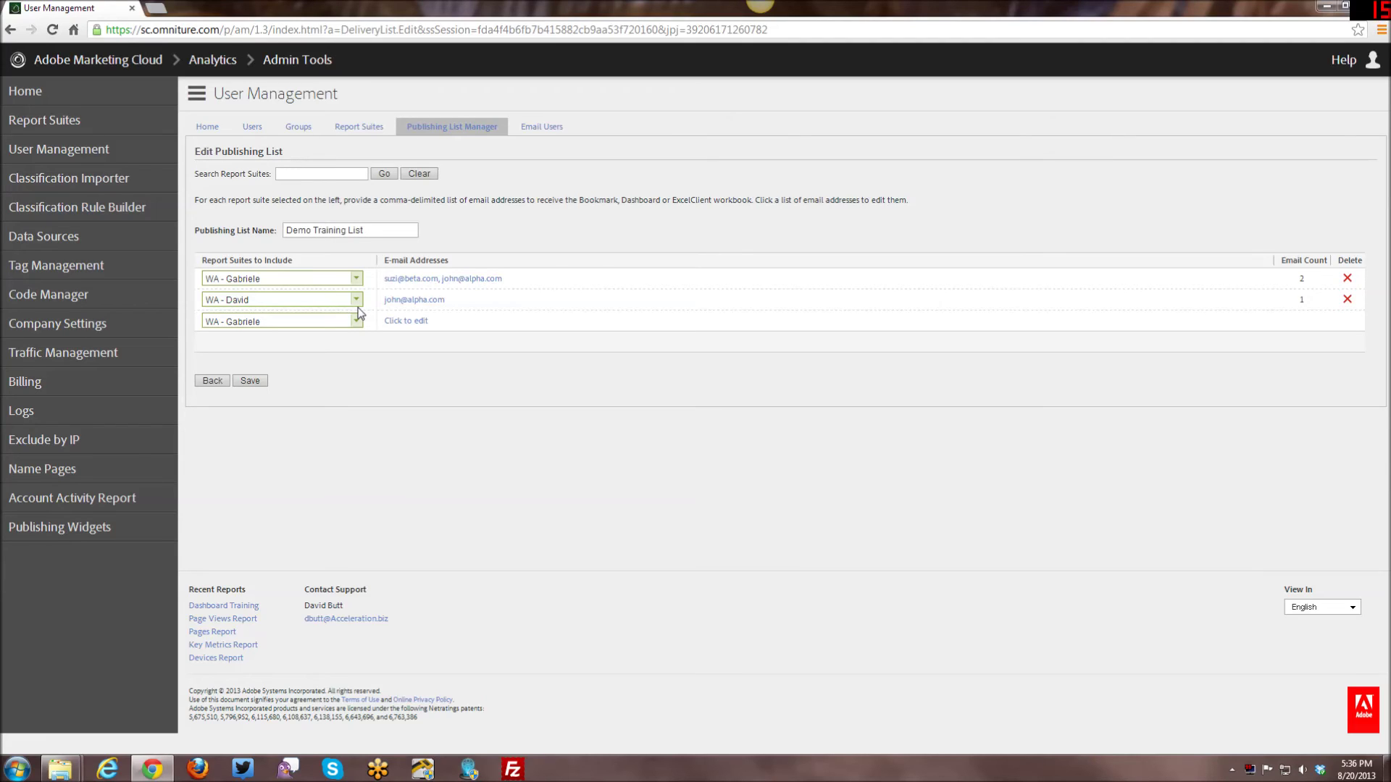
left_click(255, 381)
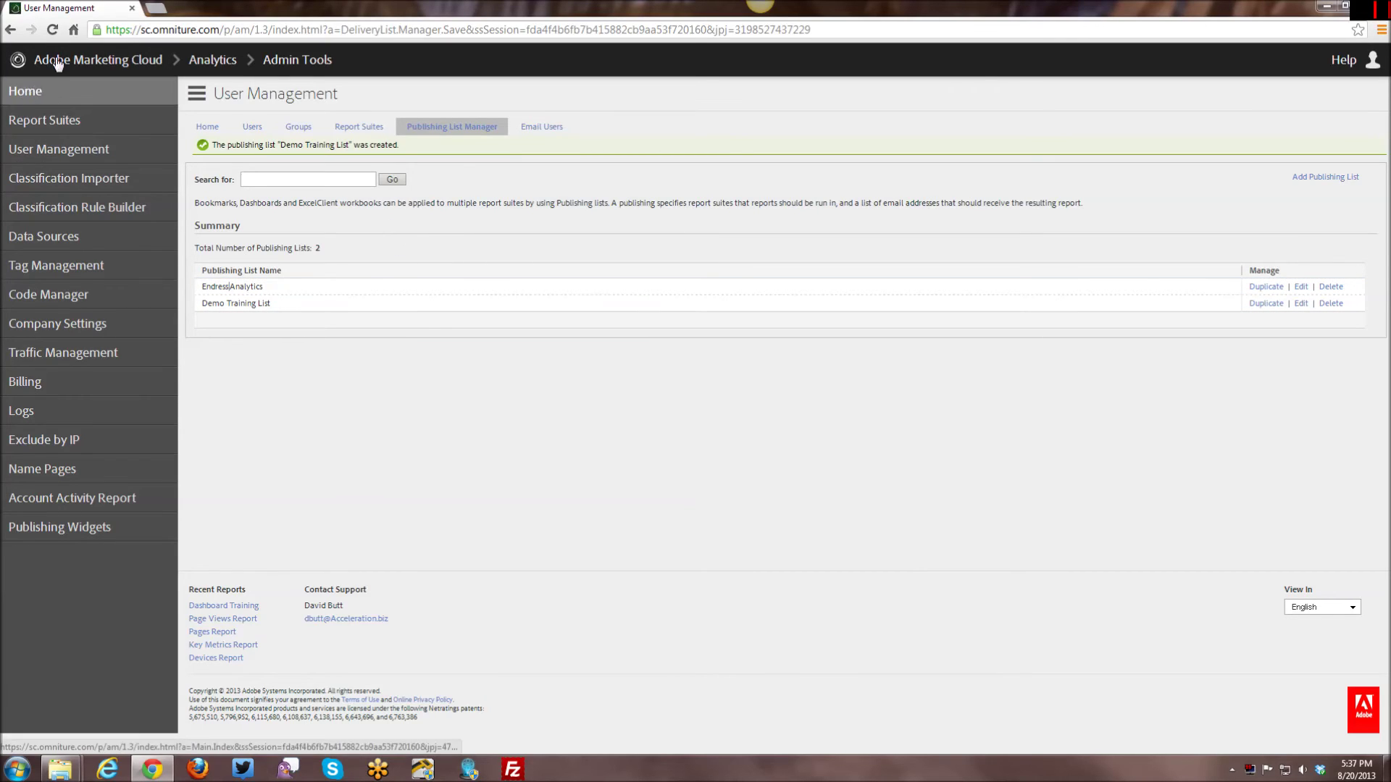
Go from the admin home back to Reports & Analytics to reopen the Dashboard Training dashboard.
left_click(44, 91)
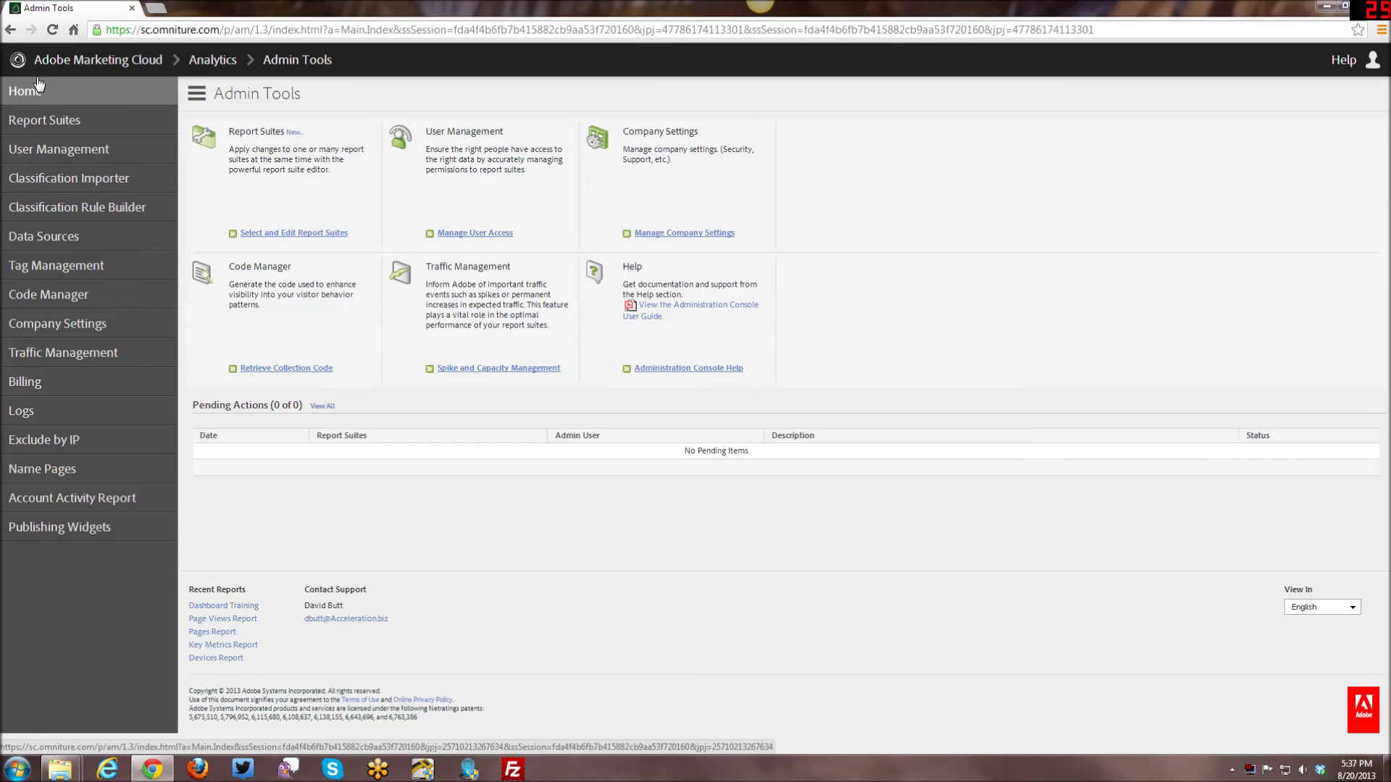
left_click(39, 62)
mouse_move(87, 91)
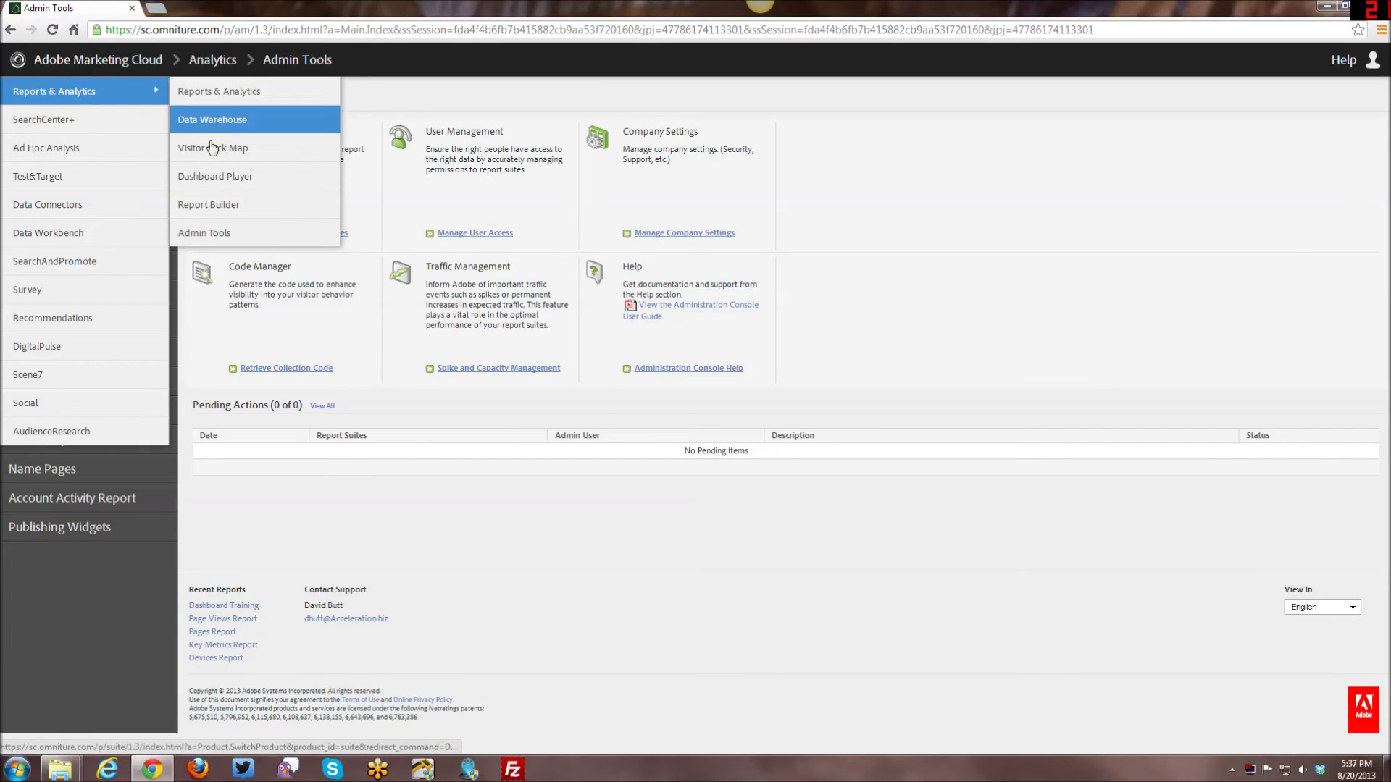
left_click(208, 93)
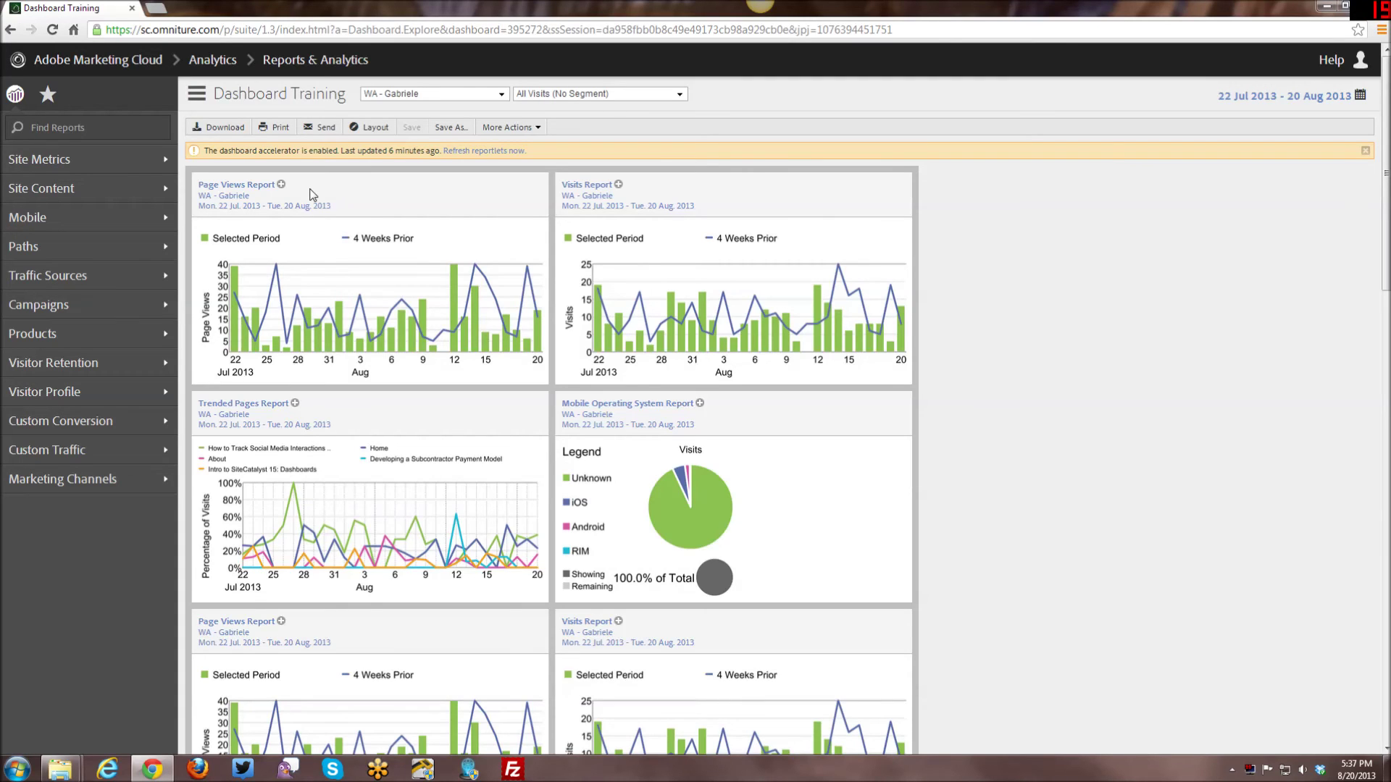
E-mail the Dashboard Training dashboard with Demo Training List selected as its publishing list.
left_click(321, 133)
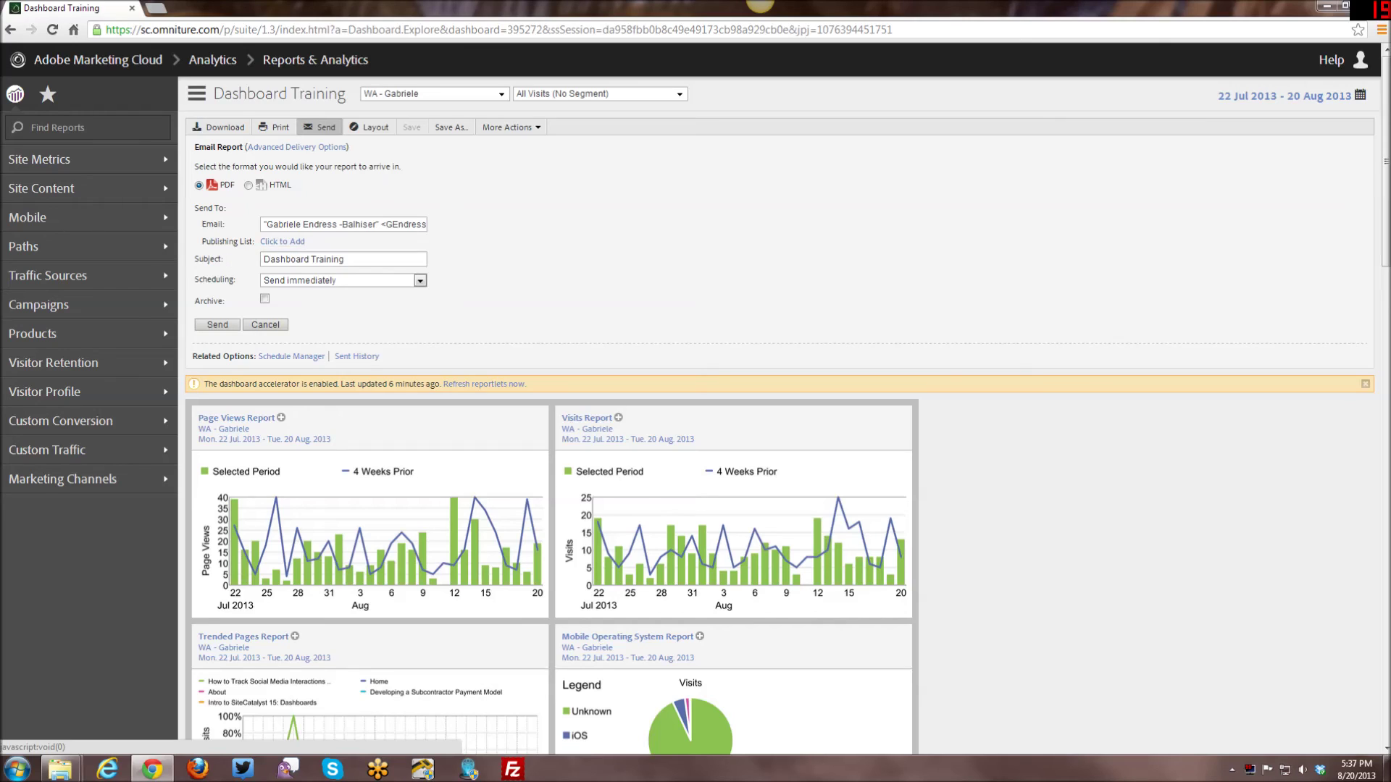
left_click(283, 243)
left_click(291, 215)
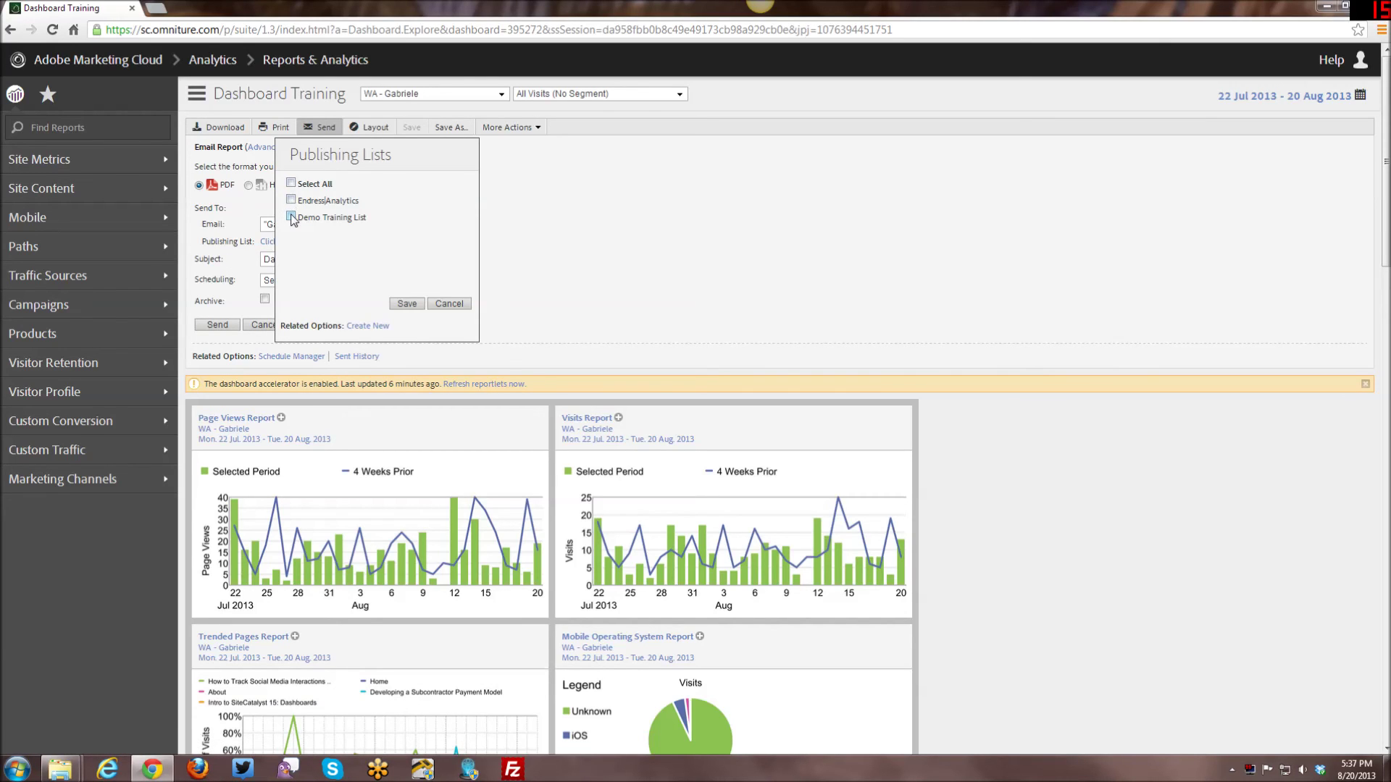
left_click(407, 304)
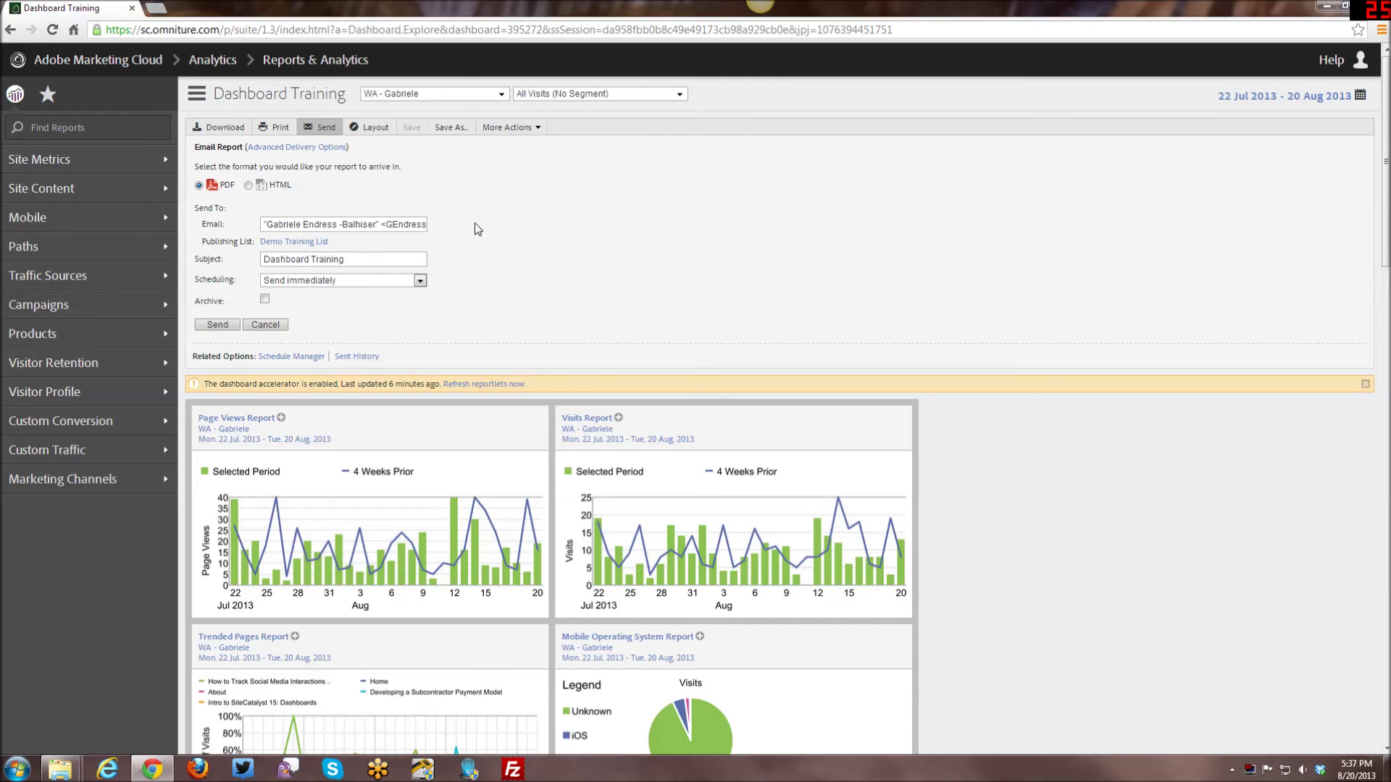
left_click(313, 147)
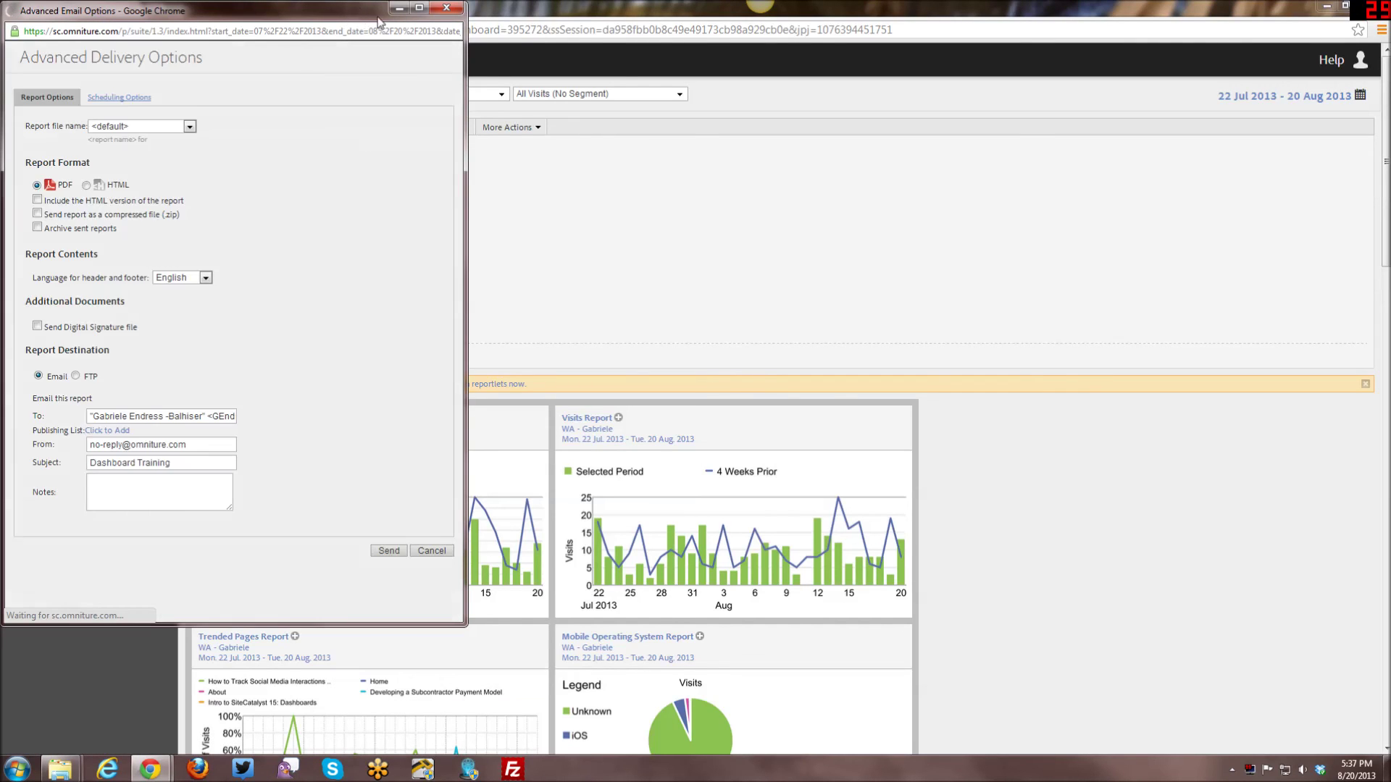
Select Demo Training List as the publishing list in Advanced Delivery Options.
left_click_drag(353, 15, 707, 13)
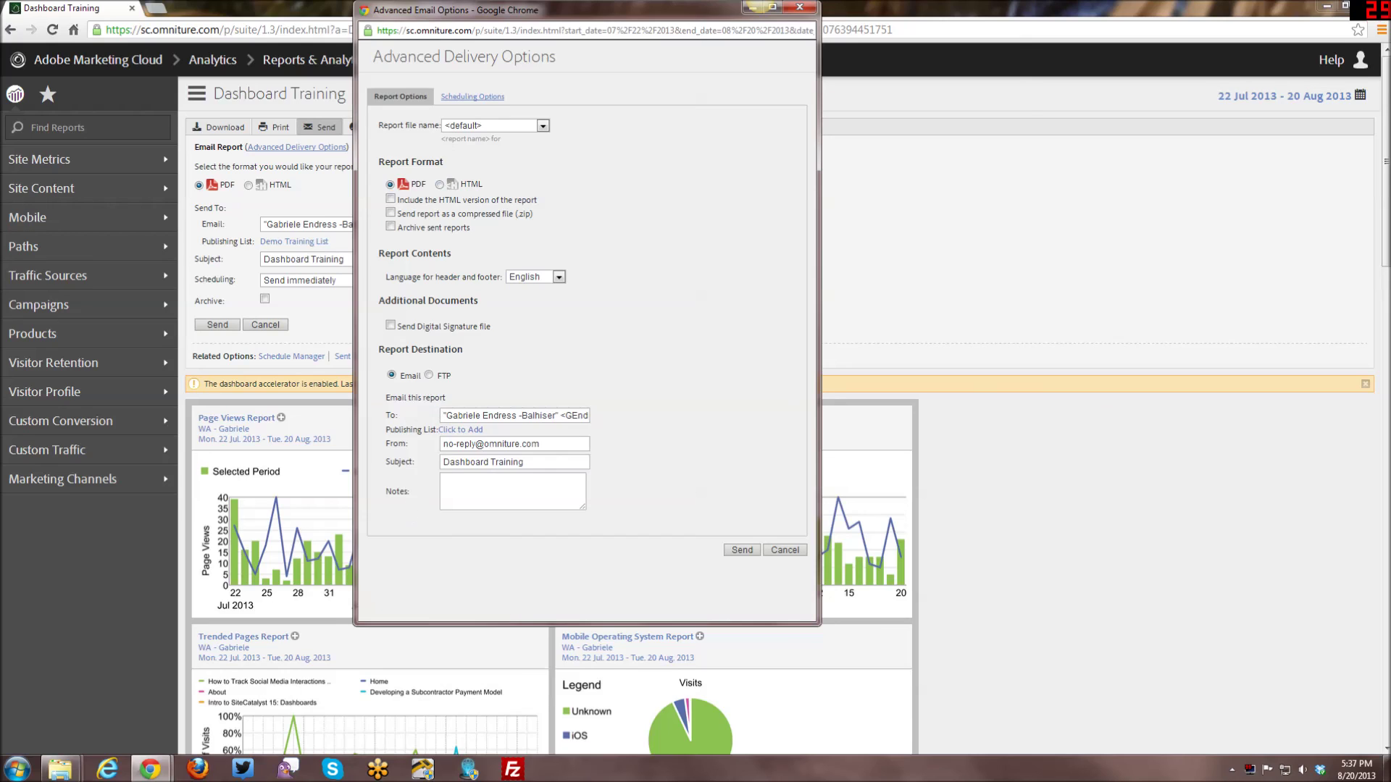
left_click(460, 429)
left_click(471, 404)
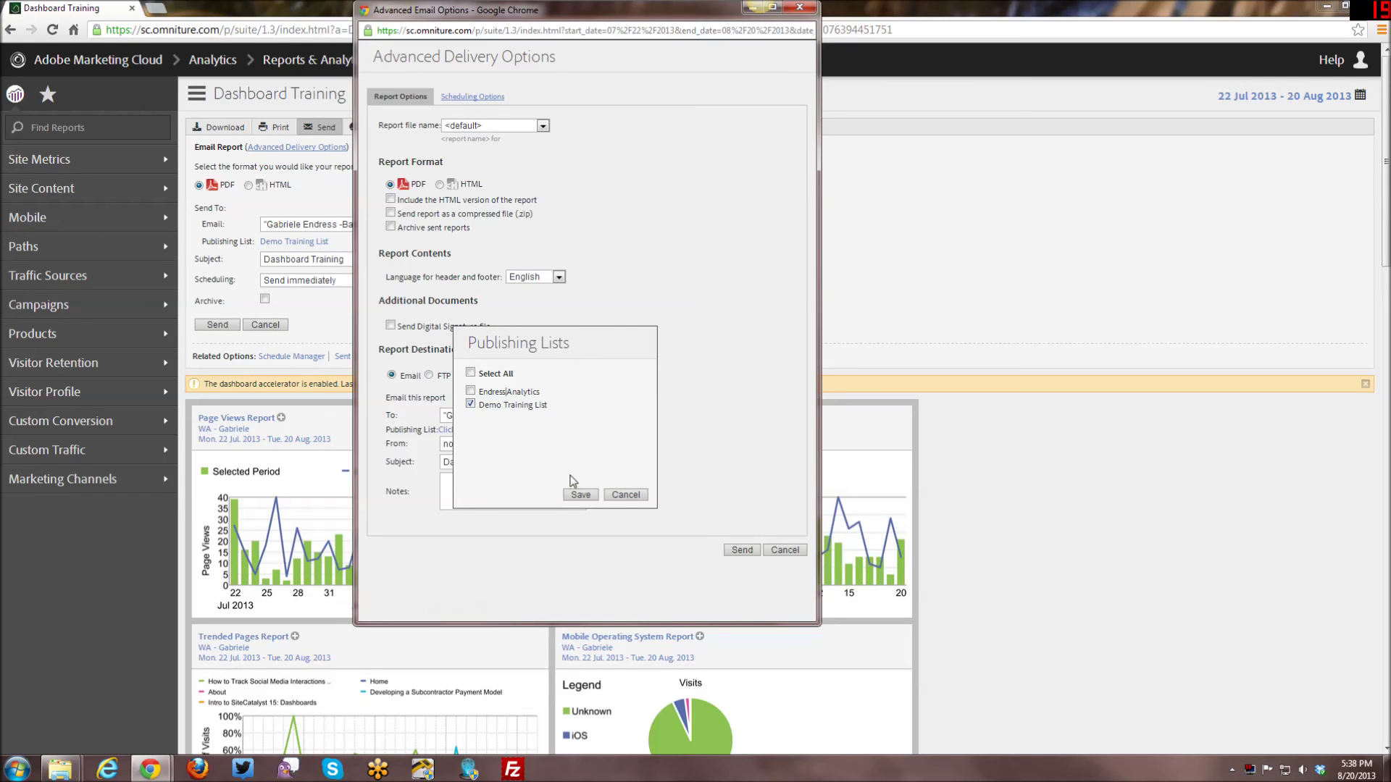
left_click(580, 495)
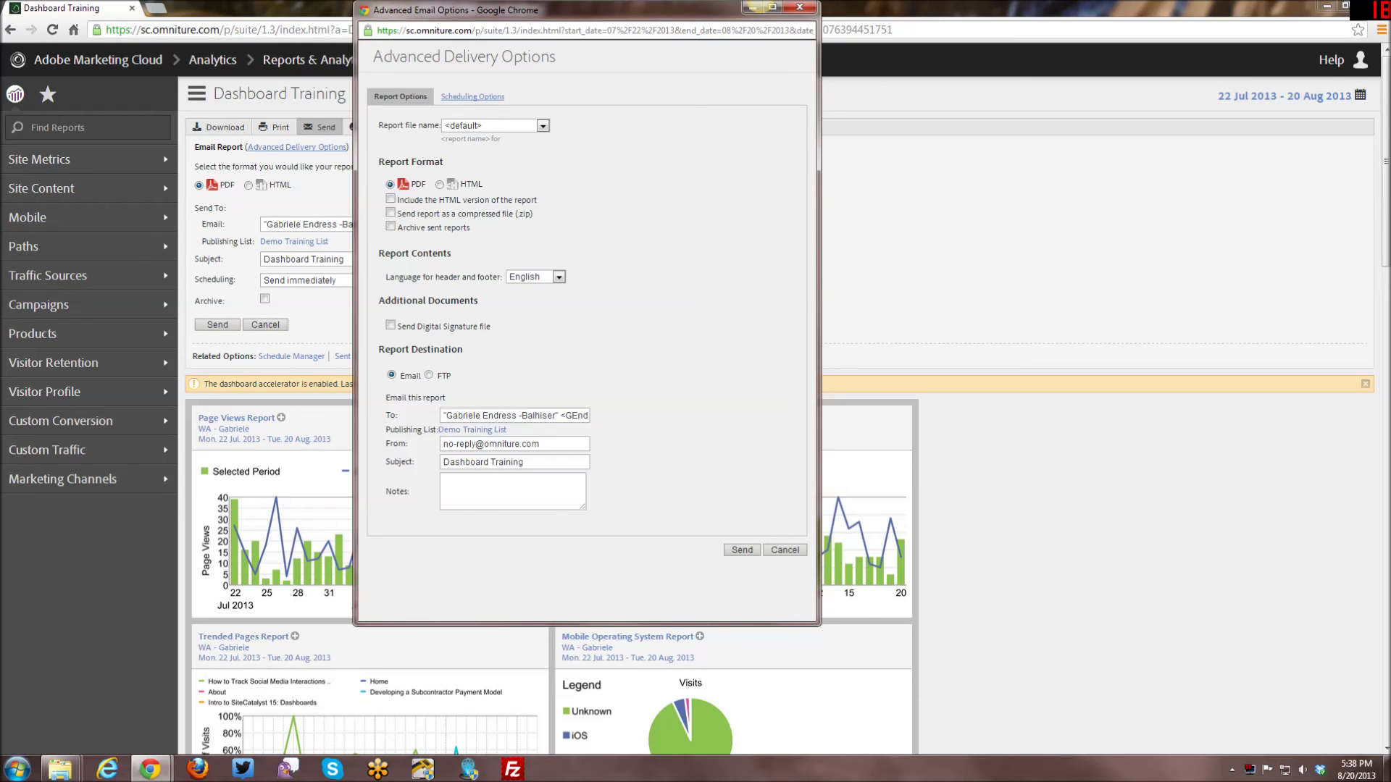
Set delivery to schedule for later, then return to Report Options.
left_click(473, 97)
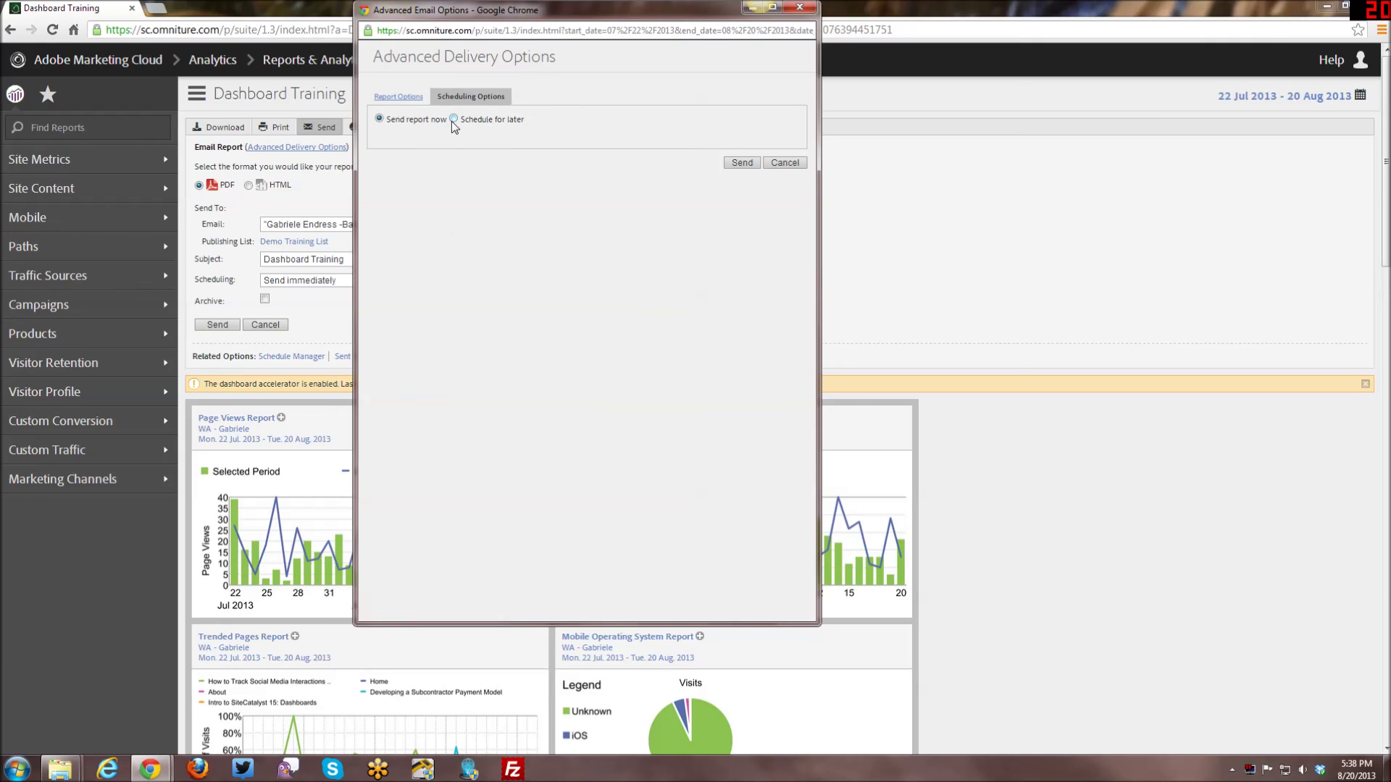
left_click(452, 119)
left_click(401, 97)
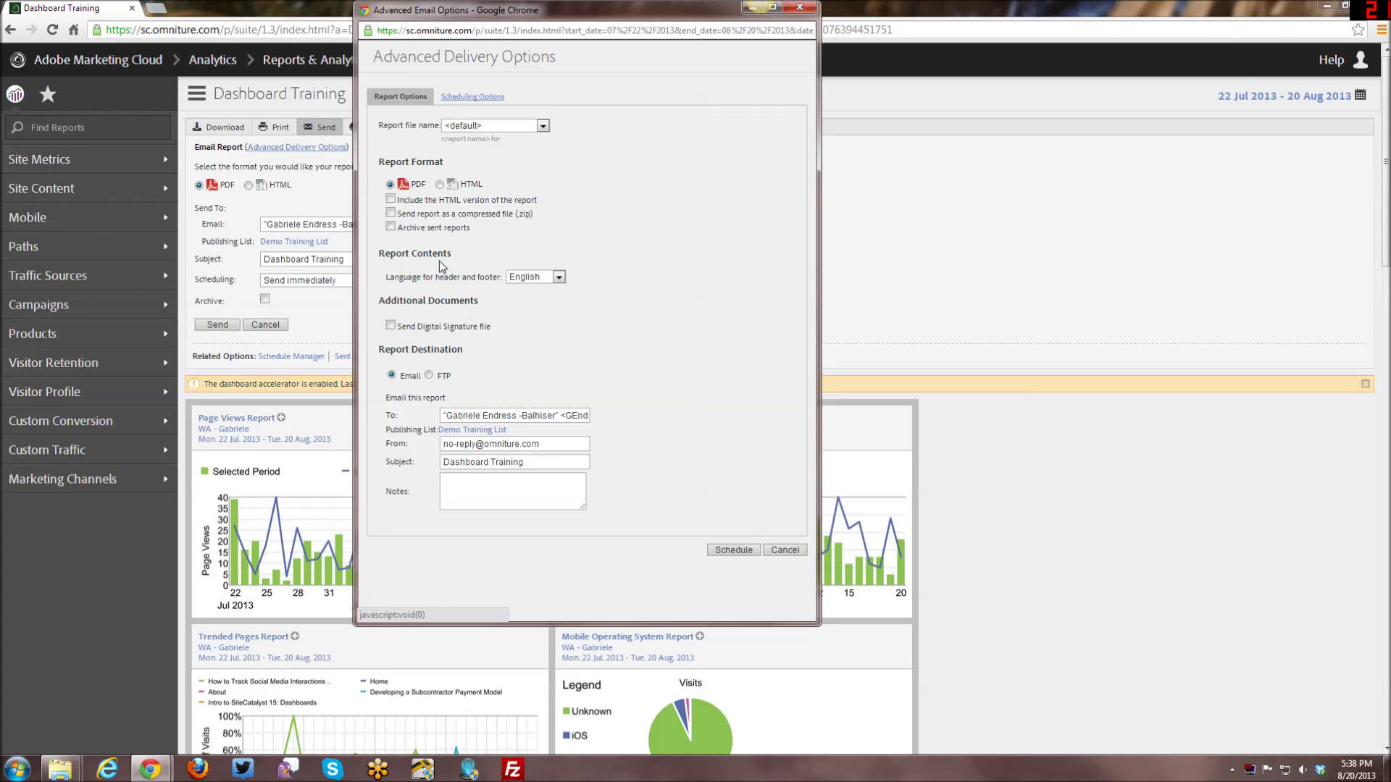
Cancel the Advanced Delivery Options window without sending the report.
left_click(776, 552)
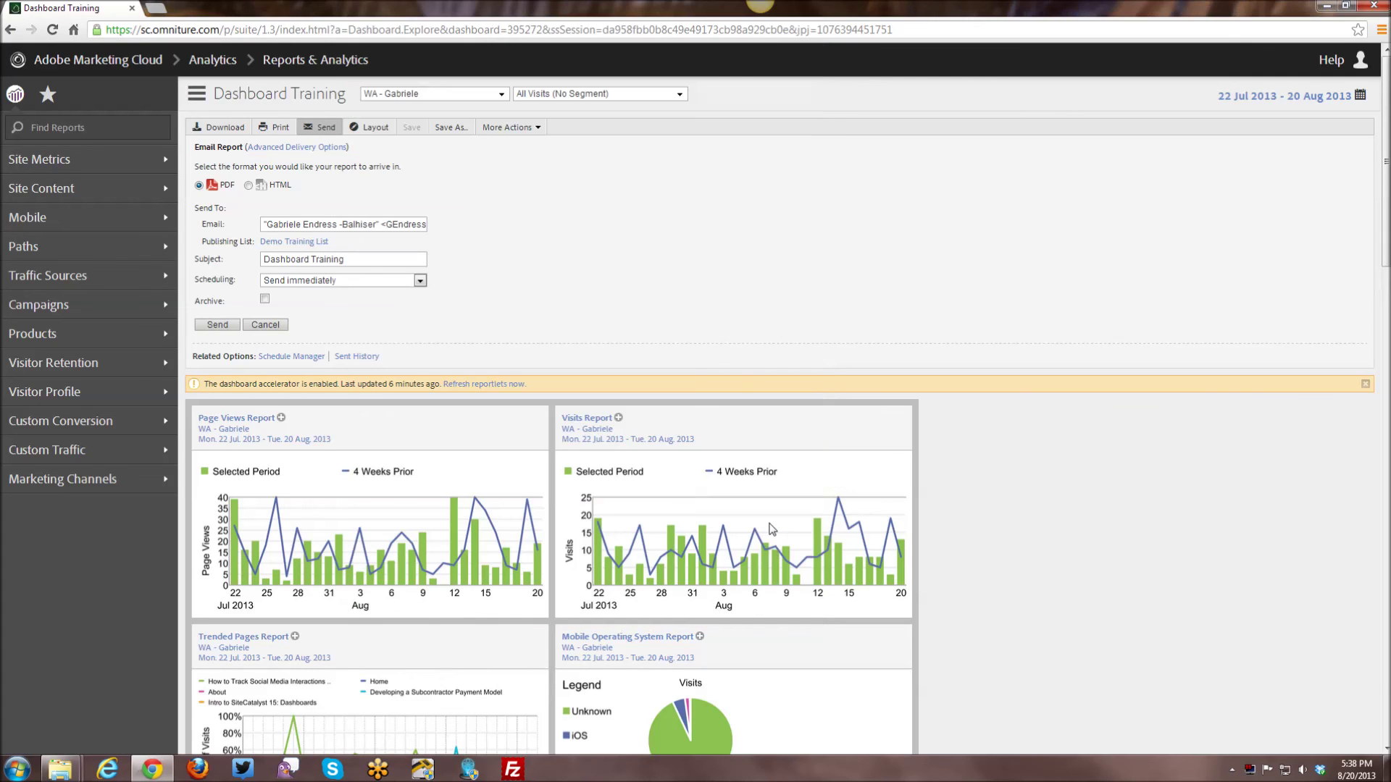